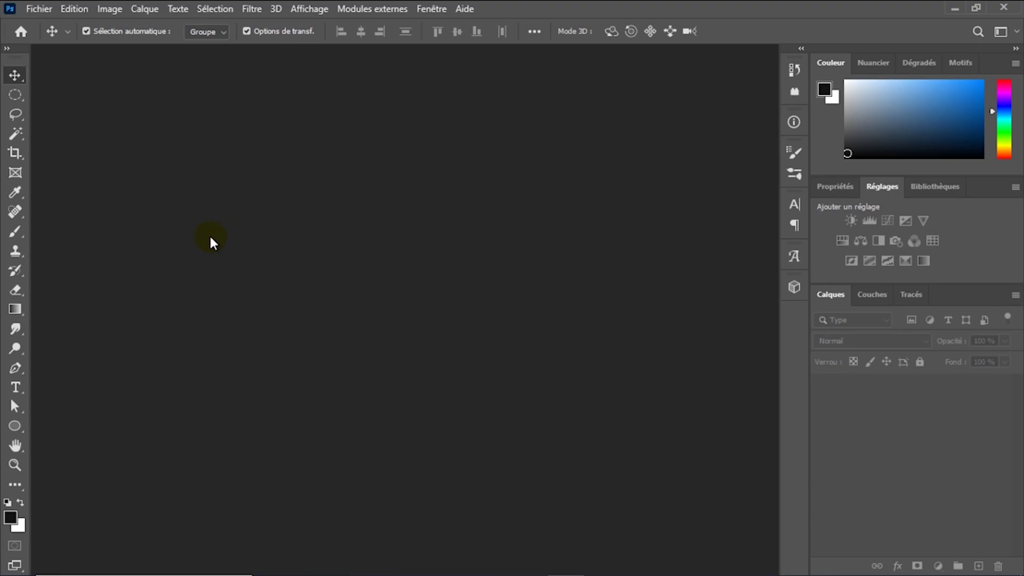
# Create a blank white 29.7 × 21 cm landscape document at 300 ppi, fitted to the window.
pyautogui.click(54, 13)
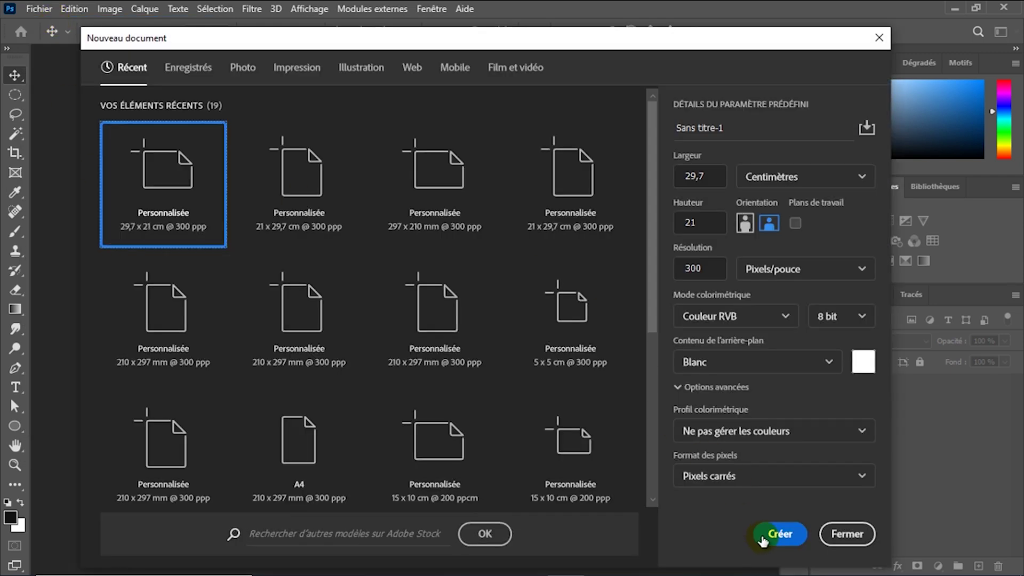
pyautogui.click(780, 533)
pyautogui.hotkey('ctrl', '0')
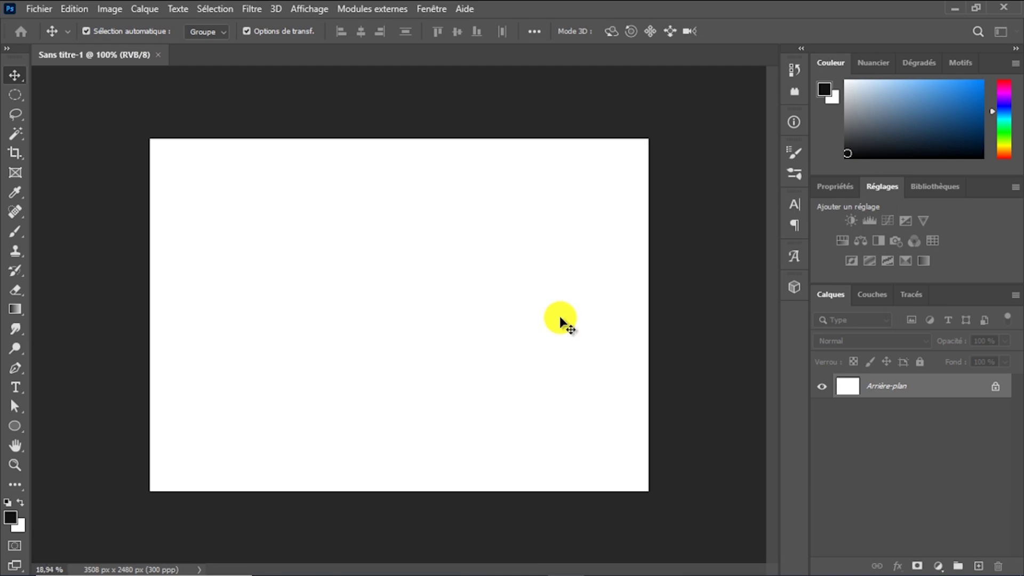
# Add empty layer Calque 1 and pick a light teal-blue text colour for Times New Roman type.
pyautogui.click(16, 388)
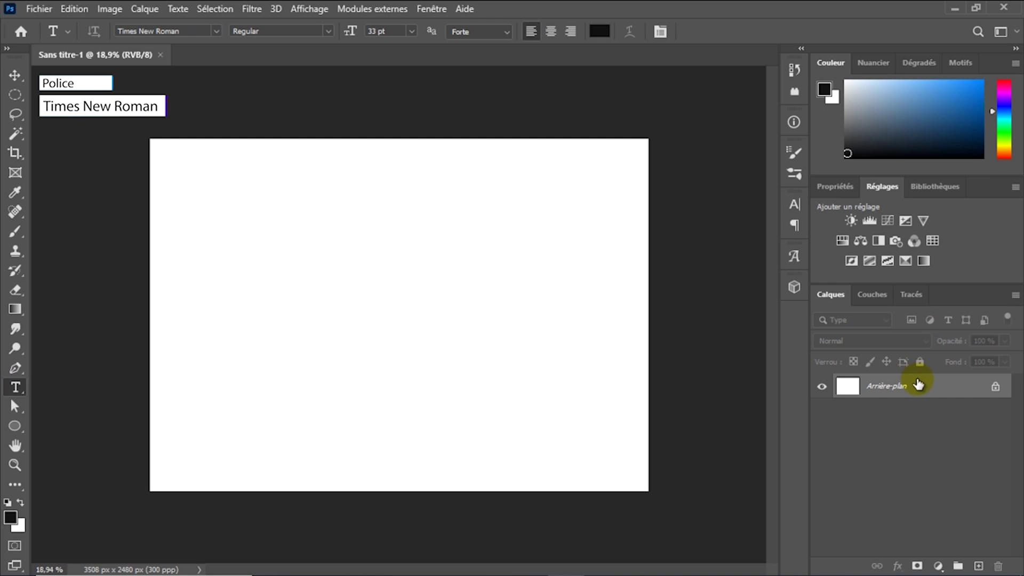
pyautogui.click(978, 567)
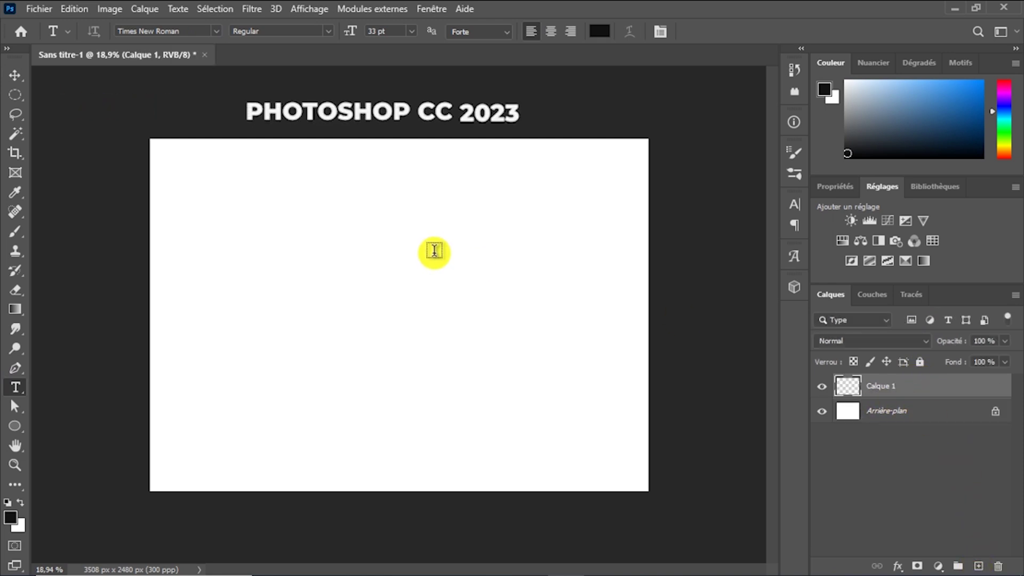
pyautogui.click(599, 32)
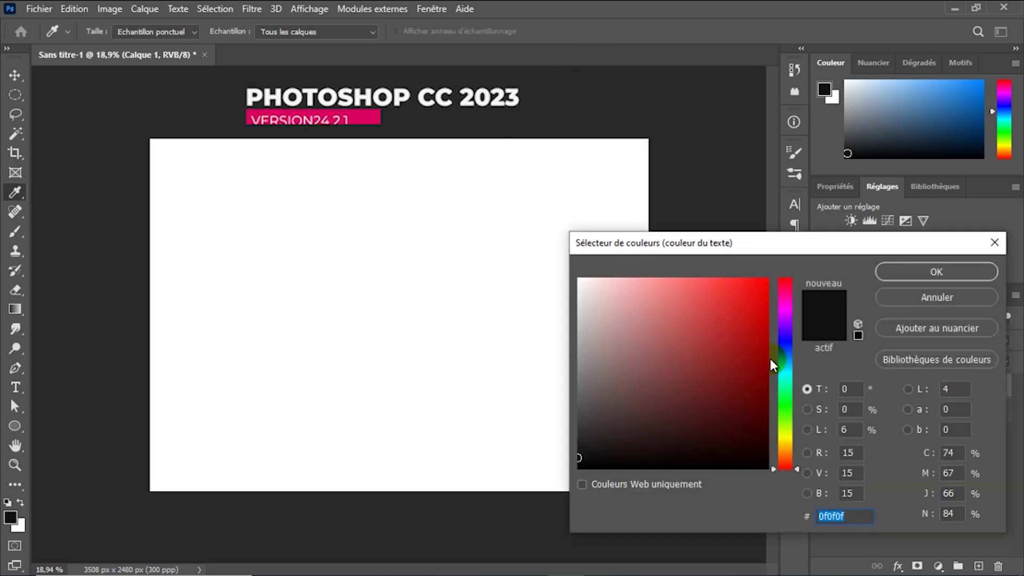
pyautogui.click(785, 357)
pyautogui.click(749, 341)
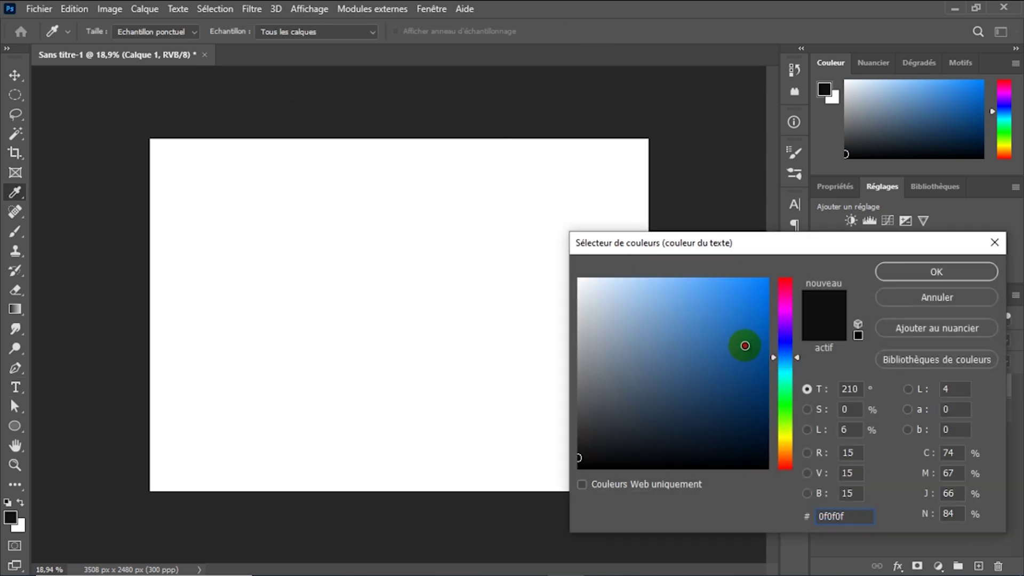
pyautogui.click(753, 337)
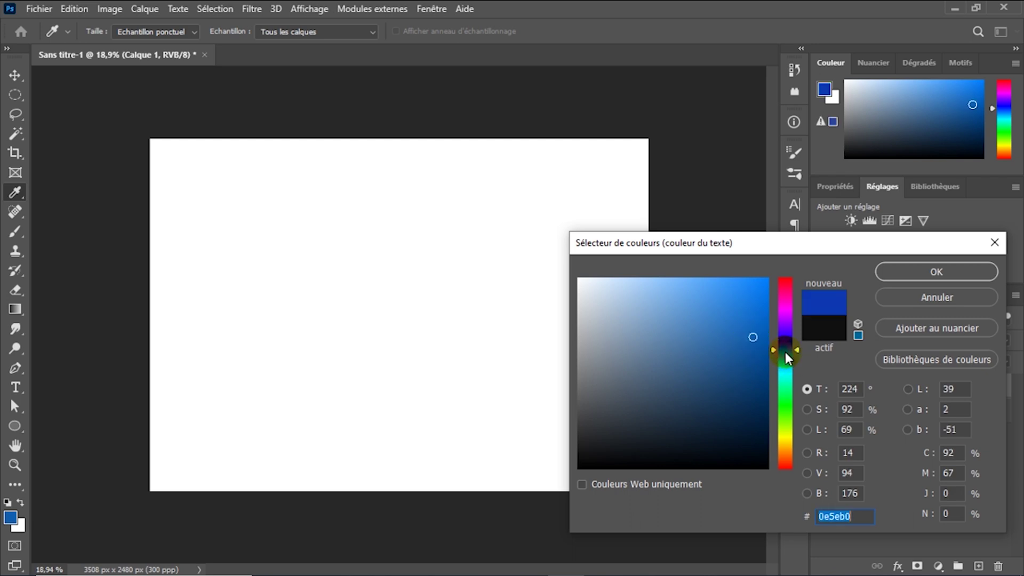
pyautogui.click(786, 352)
pyautogui.moveTo(753, 354); pyautogui.dragTo(741, 352)
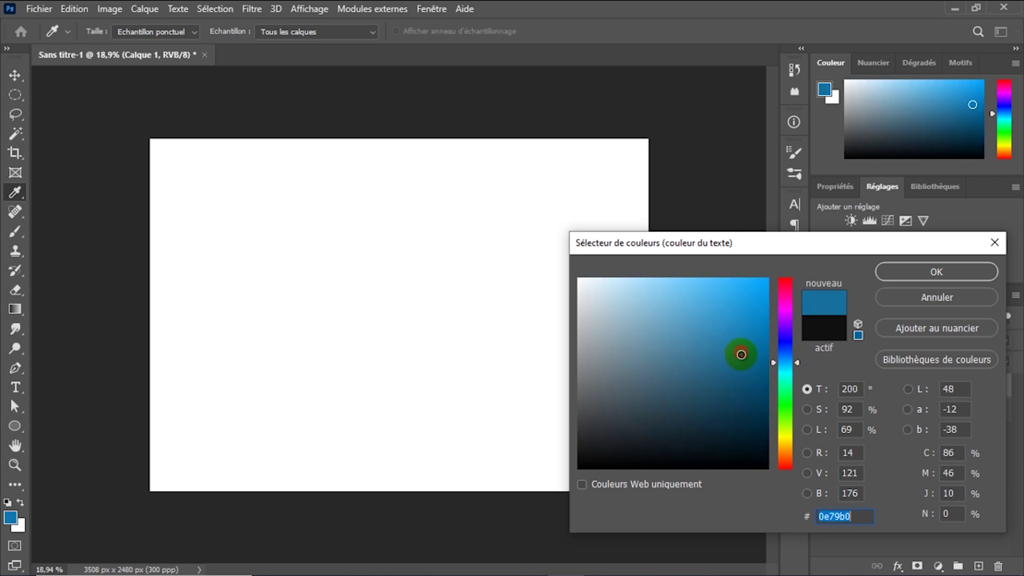
# Type the word TUTO on the canvas in the chosen blue.
pyautogui.click(897, 279)
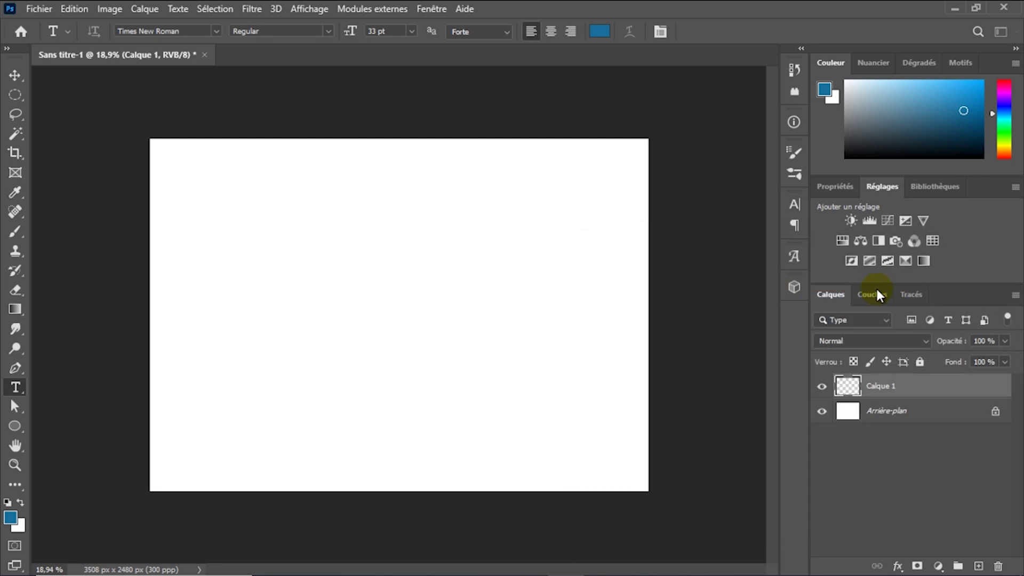
pyautogui.click(301, 394)
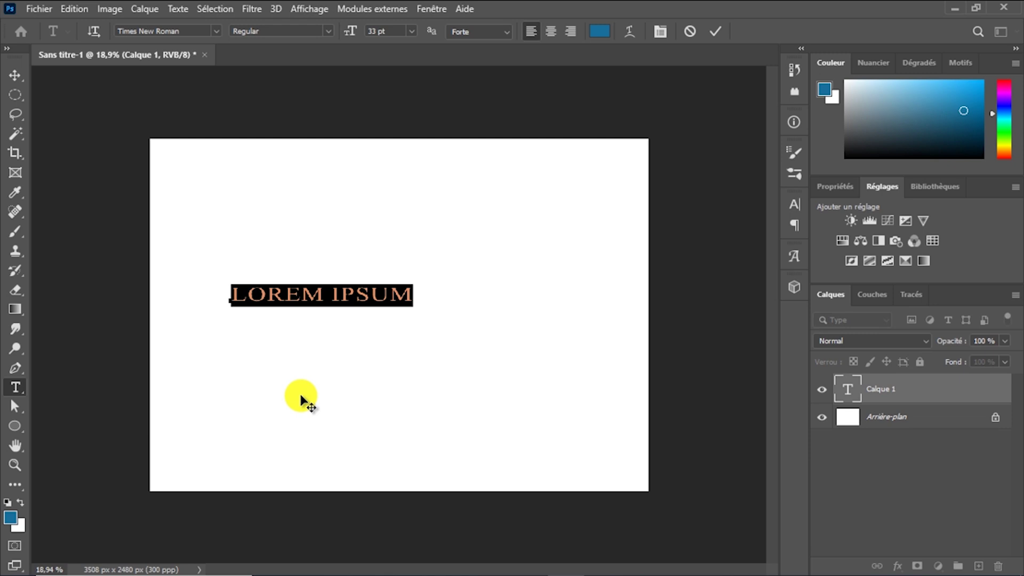
pyautogui.write('TUTO')
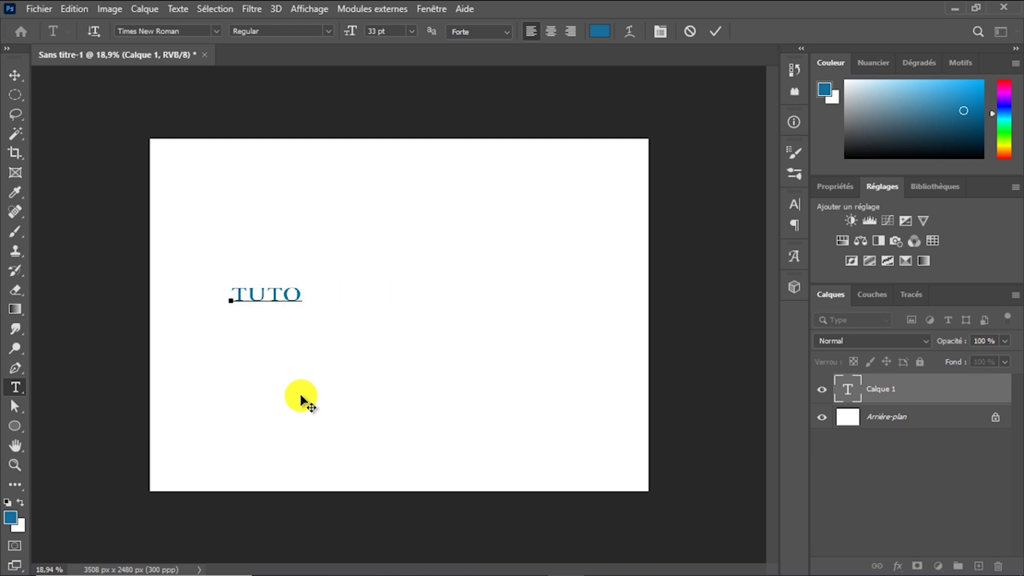
pyautogui.moveTo(302, 296)
pyautogui.mouseDown()
pyautogui.moveTo(238, 291)
pyautogui.moveTo(142, 319)
pyautogui.mouseUp()
# Enlarge TUTO to 144 pt with slightly narrower horizontal scale and commit it.
pyautogui.click(660, 31)
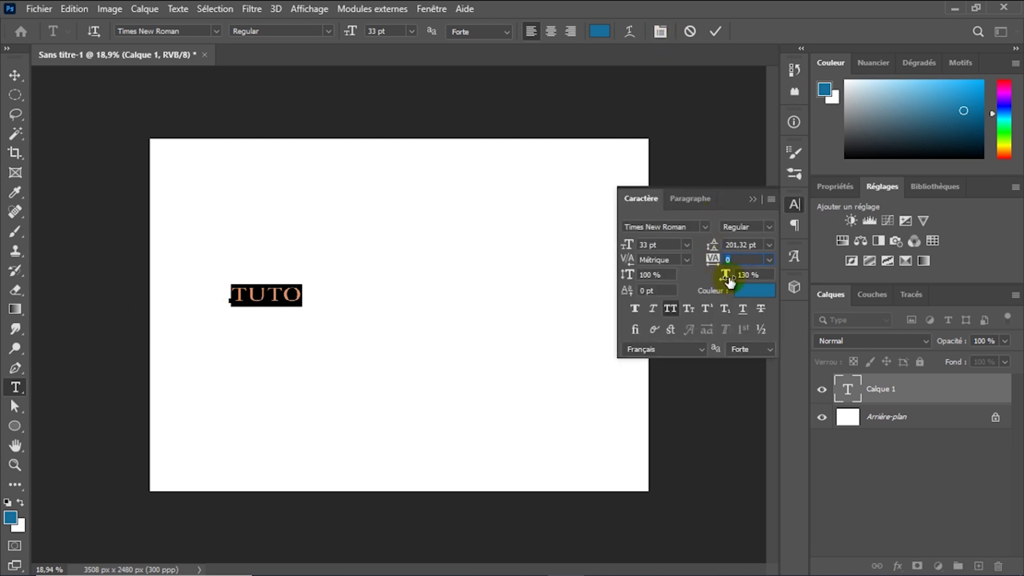
pyautogui.moveTo(720, 280); pyautogui.dragTo(712, 280)
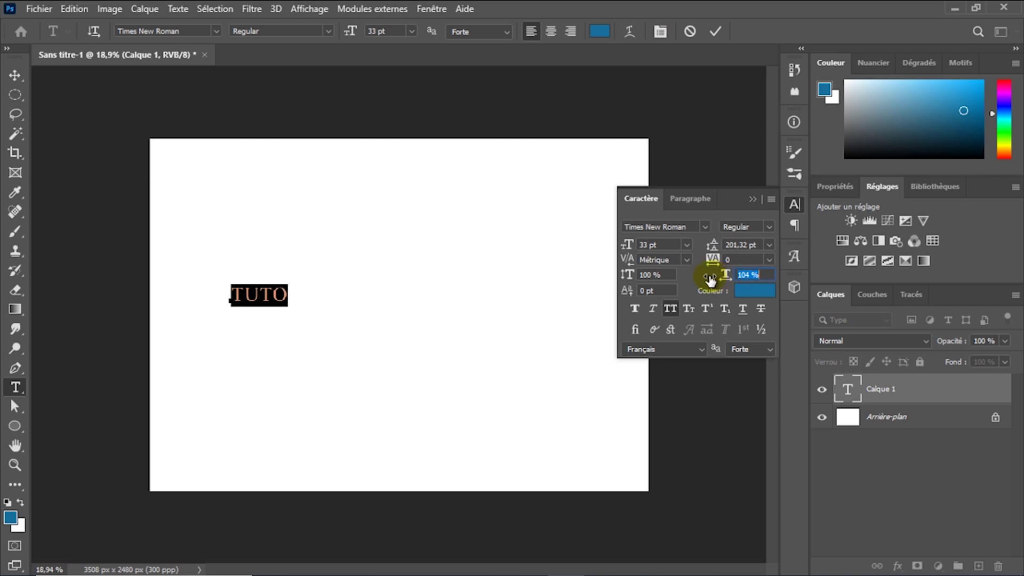
pyautogui.click(713, 259)
pyautogui.moveTo(633, 251); pyautogui.dragTo(676, 259)
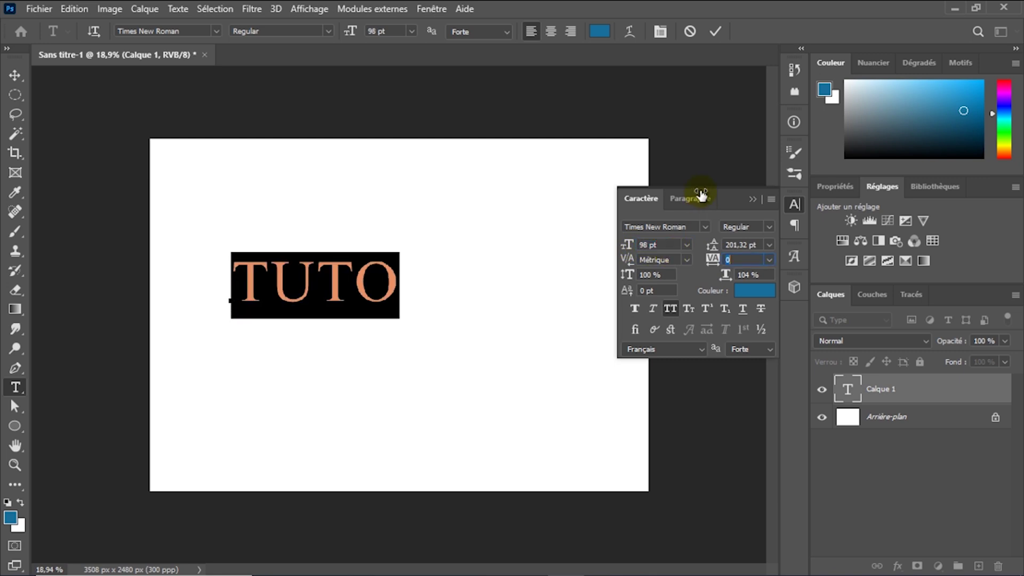
pyautogui.moveTo(628, 245); pyautogui.dragTo(666, 257)
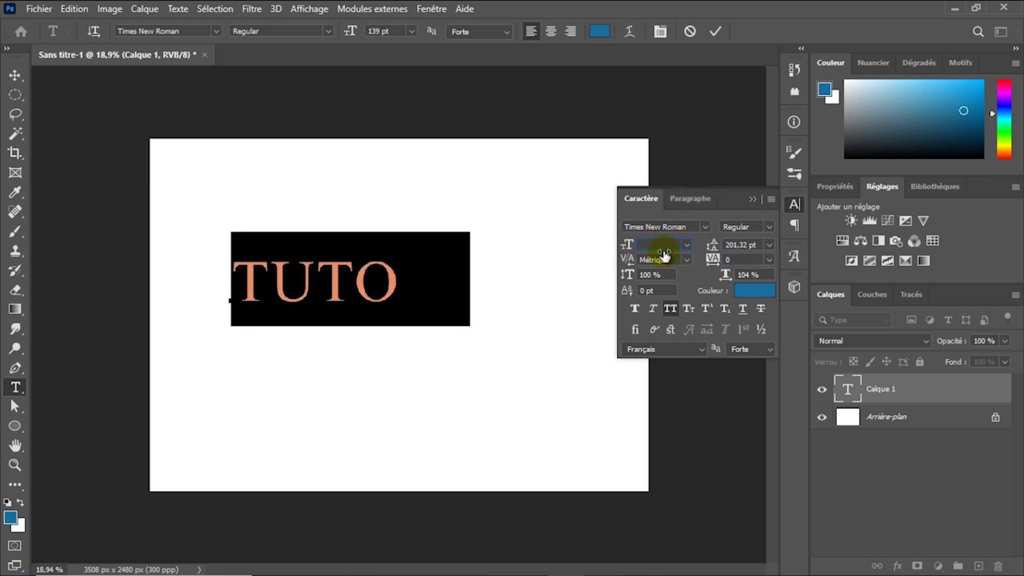
pyautogui.click(715, 33)
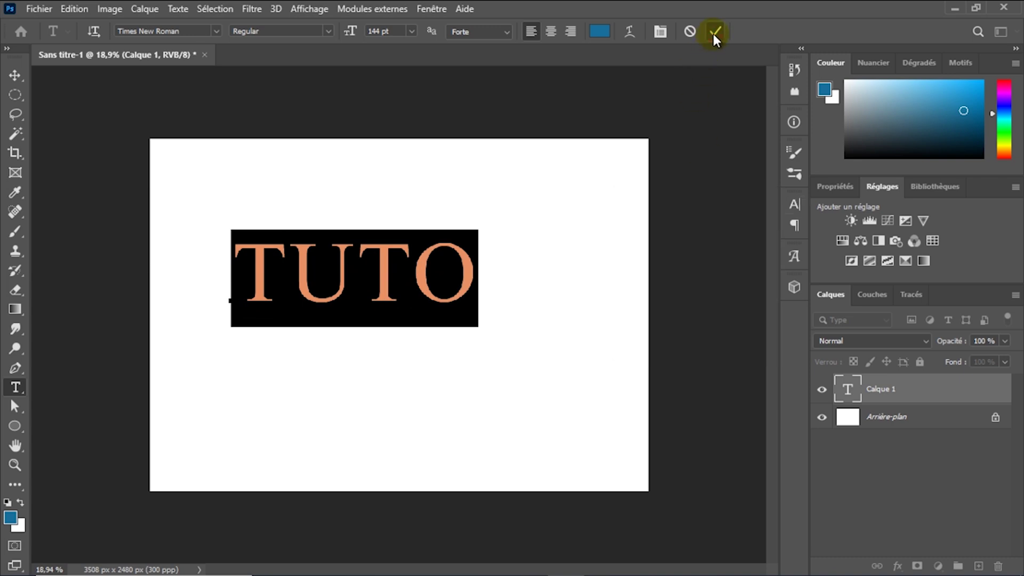
# Nudge TUTO down and right, then convert its text layer into a shape.
pyautogui.click(11, 77)
pyautogui.moveTo(304, 235); pyautogui.dragTo(318, 282)
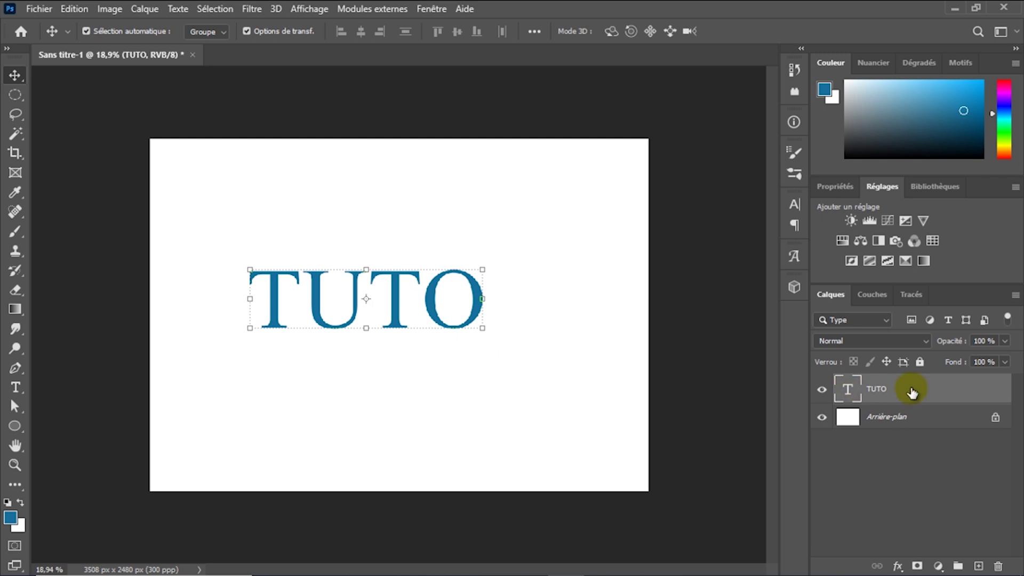
pyautogui.rightClick(946, 392)
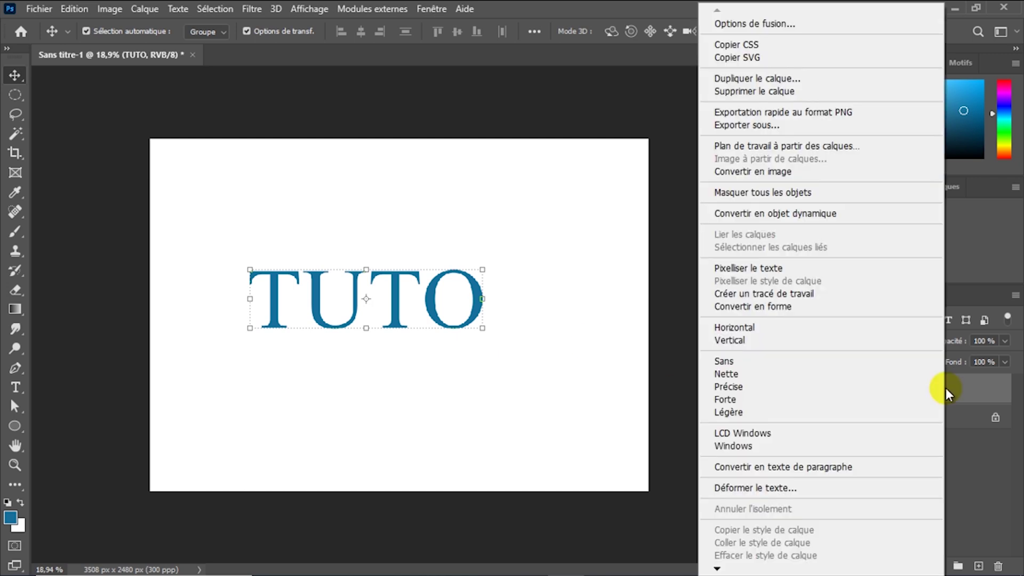
pyautogui.click(752, 305)
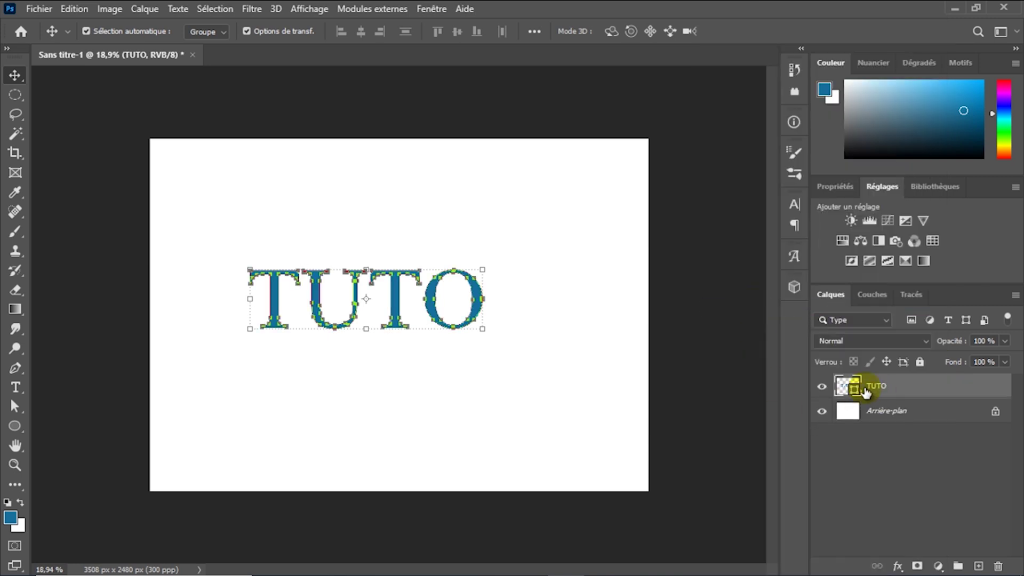
pyautogui.click(402, 363)
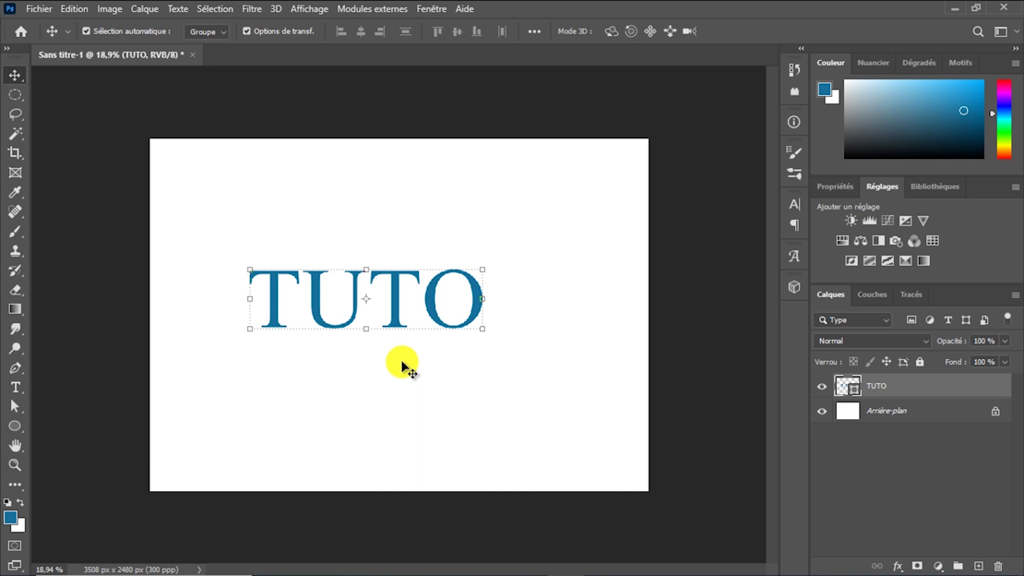
# Drag the T's crossbar anchor points straight upward above the other letters.
pyautogui.click(17, 406)
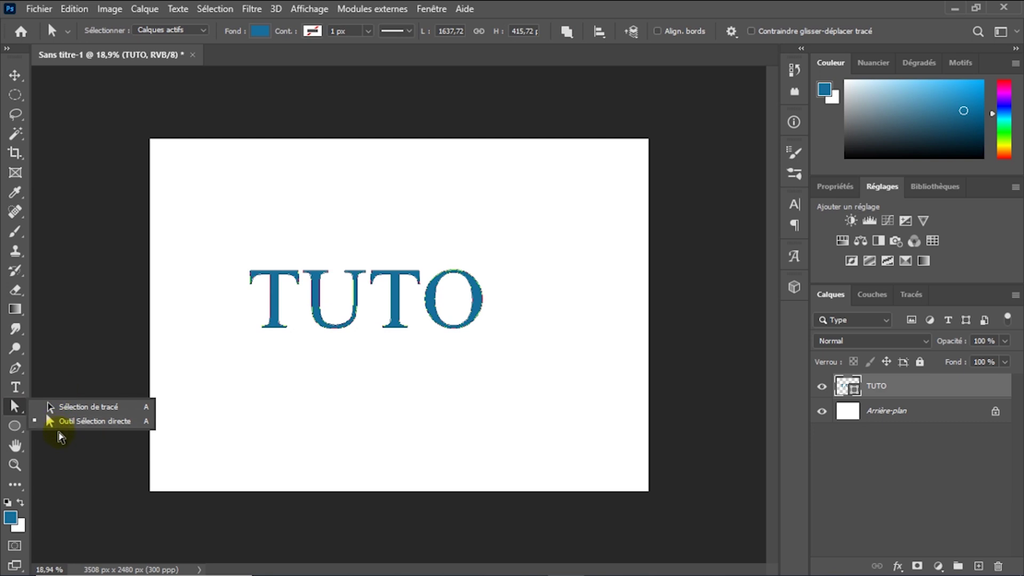
pyautogui.click(80, 422)
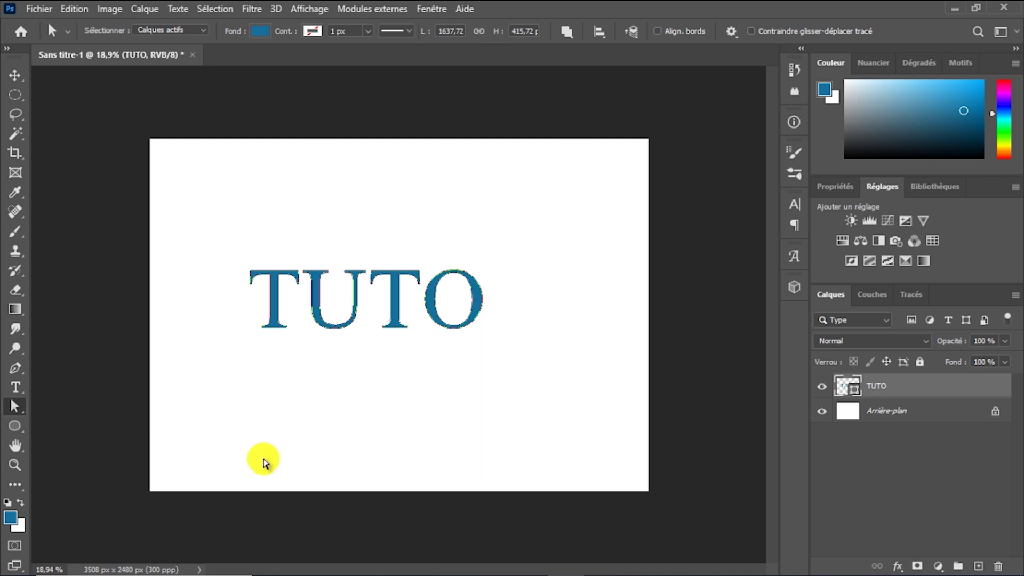
pyautogui.moveTo(233, 261); pyautogui.dragTo(299, 296)
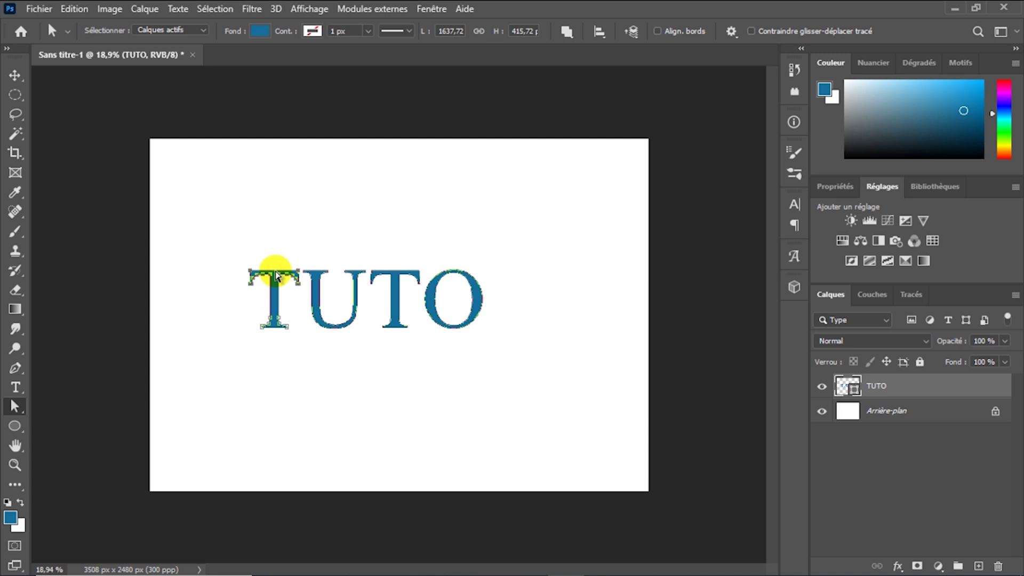
pyautogui.moveTo(276, 276); pyautogui.dragTo(284, 240)
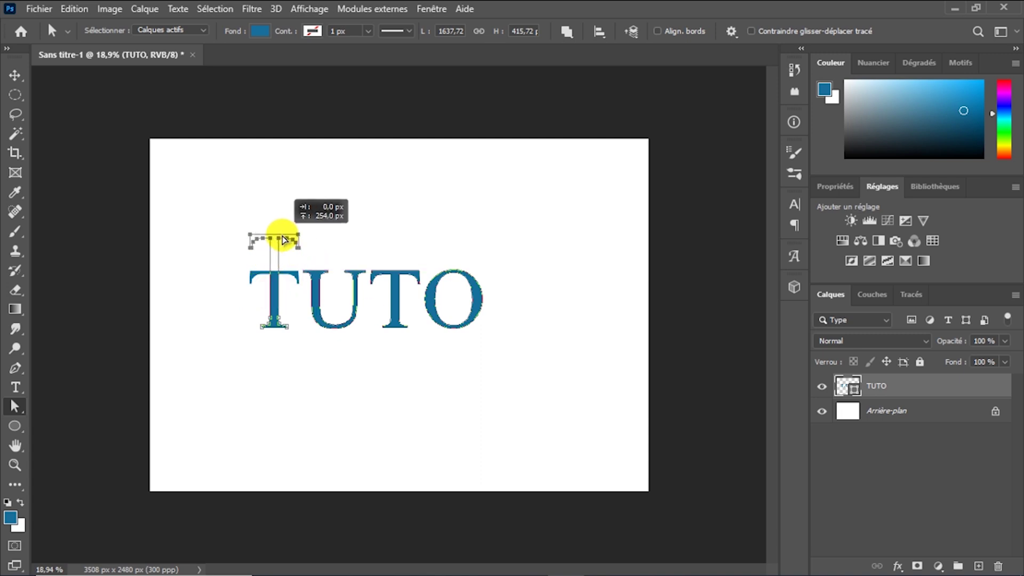
pyautogui.moveTo(283, 240); pyautogui.dragTo(282, 249)
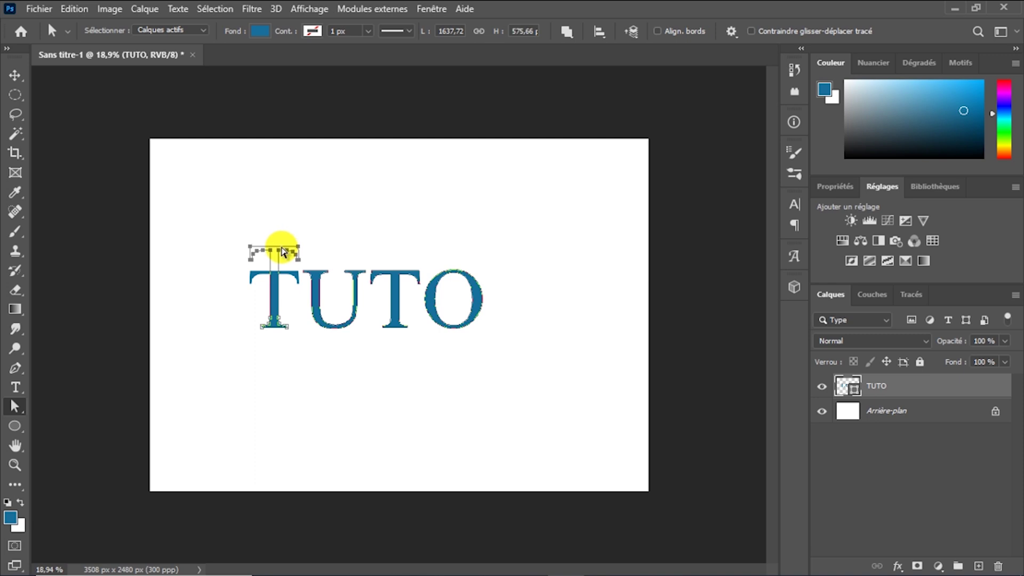
# Pull the crossbar's right-end anchors right so the bar reaches over the O.
pyautogui.click(277, 421)
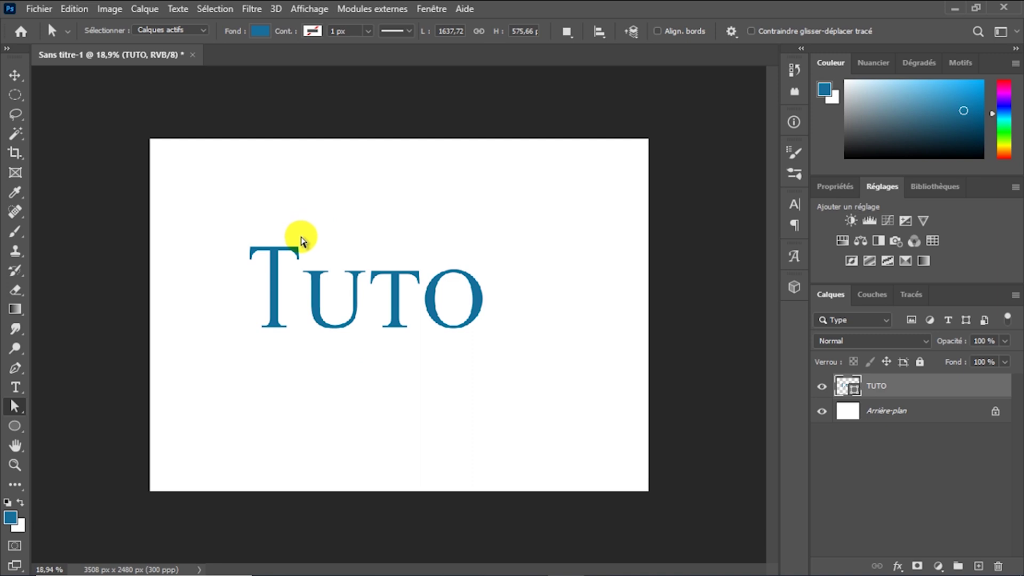
pyautogui.moveTo(301, 243)
pyautogui.mouseDown()
pyautogui.moveTo(288, 265)
pyautogui.moveTo(482, 259)
pyautogui.mouseUp()
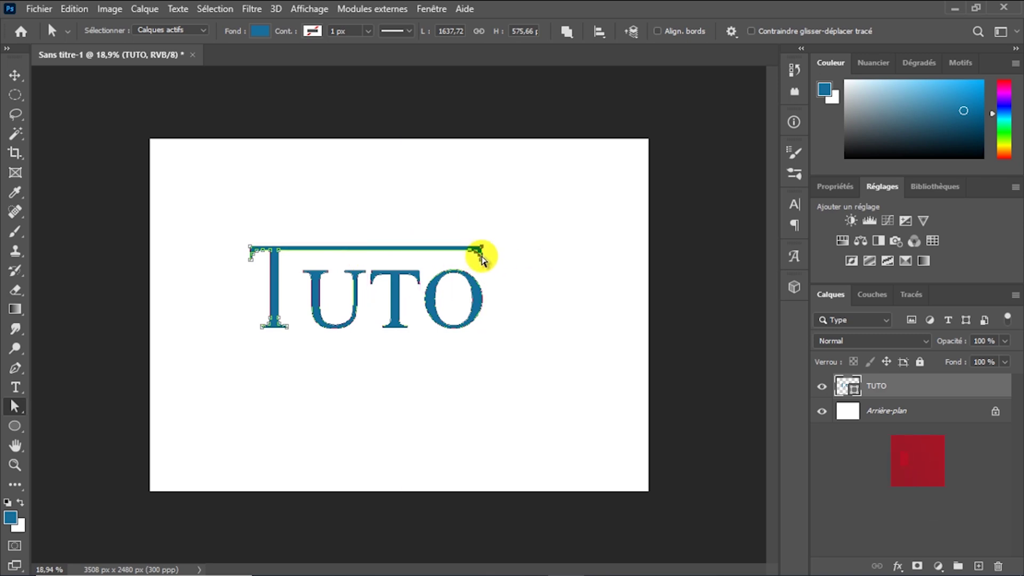
pyautogui.click(516, 390)
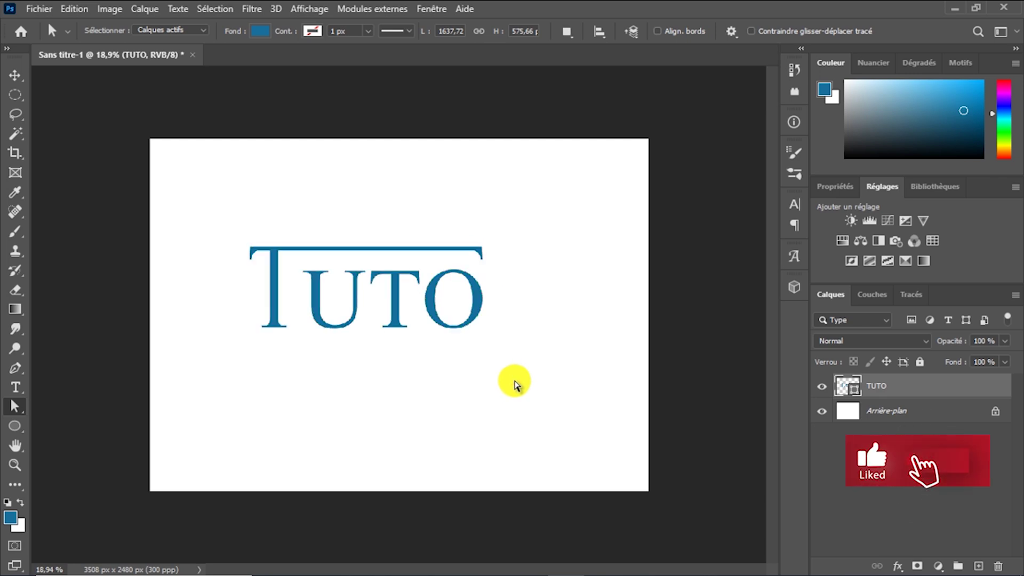
# Select the U, T and O outlines and move them up-left beneath the crossbar.
pyautogui.rightClick(14, 407)
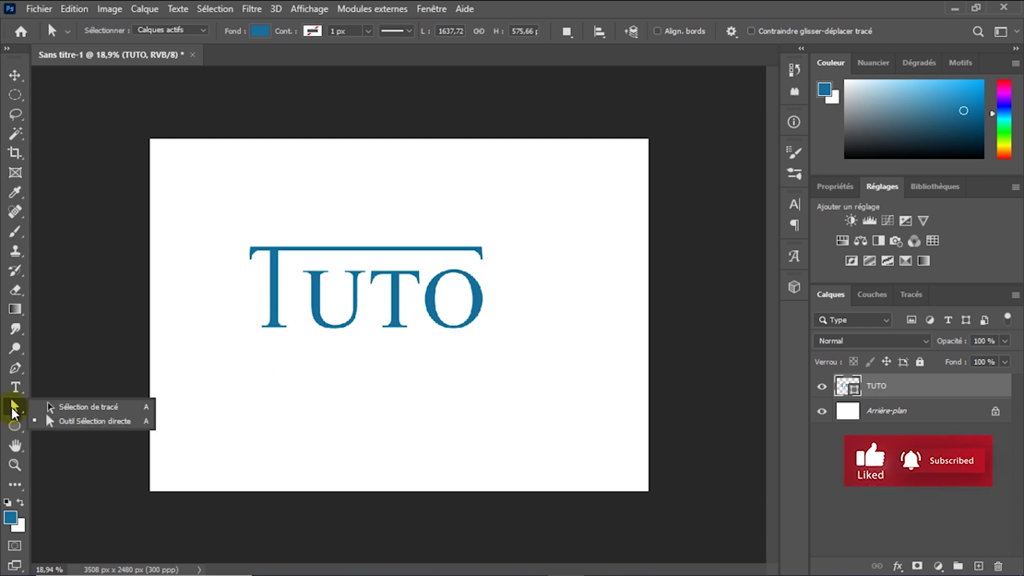
pyautogui.click(77, 405)
pyautogui.click(327, 309)
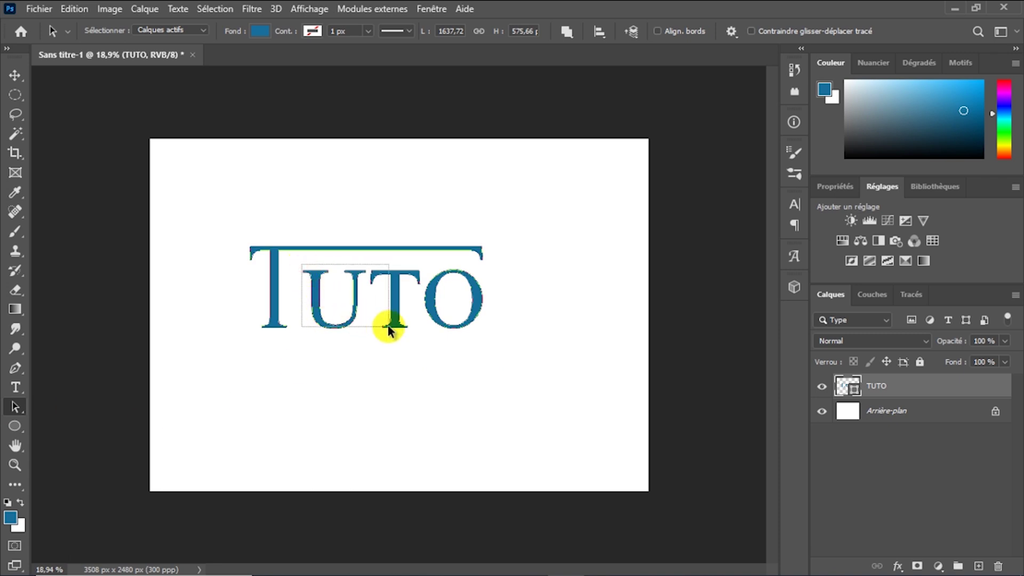
pyautogui.moveTo(301, 267); pyautogui.dragTo(479, 351)
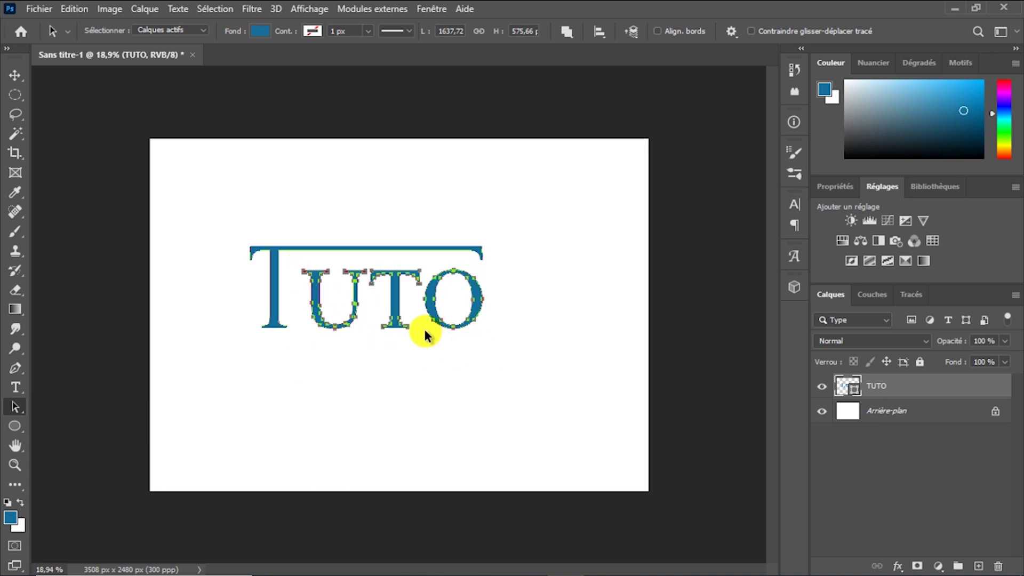
pyautogui.moveTo(394, 303); pyautogui.dragTo(379, 291)
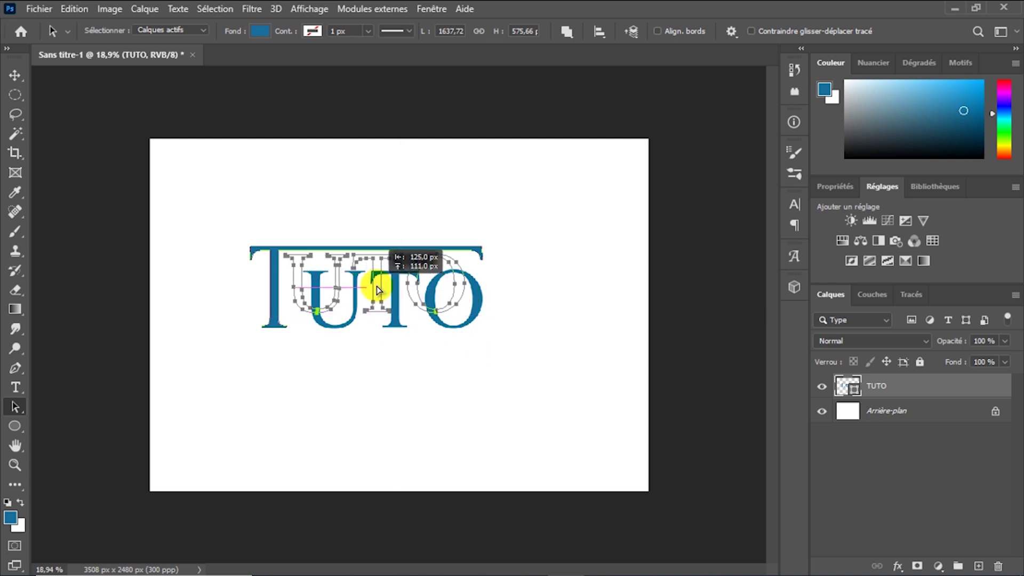
pyautogui.moveTo(377, 291); pyautogui.dragTo(376, 285)
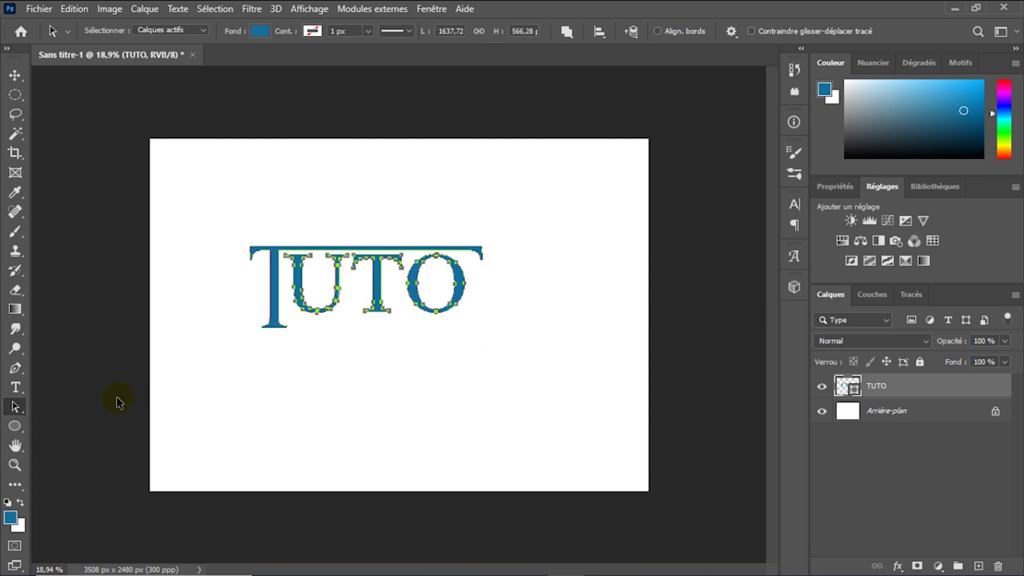
# Pull the crossbar's right end back left so it ends flush above the O.
pyautogui.rightClick(22, 411)
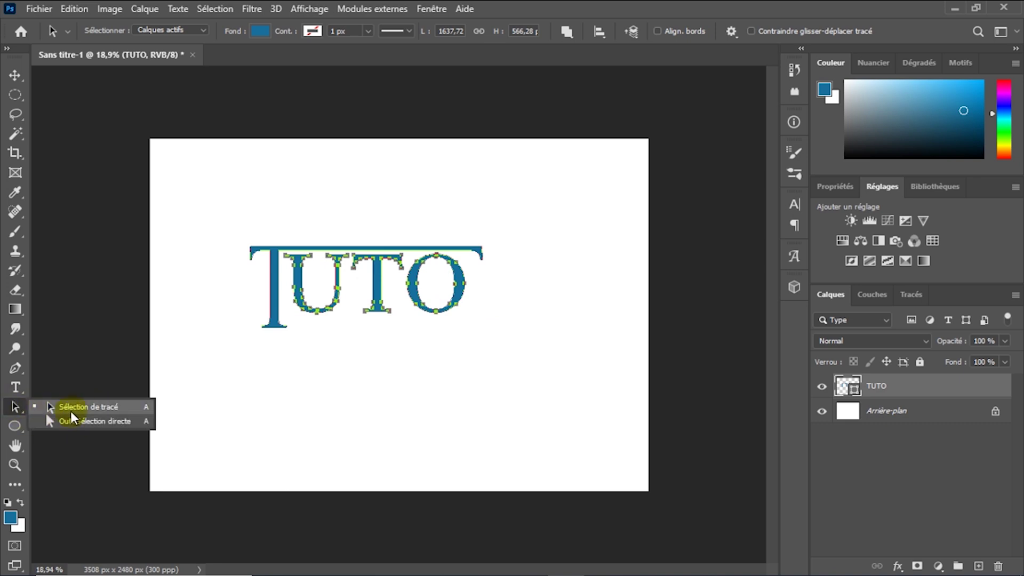
pyautogui.click(66, 420)
pyautogui.moveTo(507, 236)
pyautogui.mouseDown()
pyautogui.moveTo(474, 264)
pyautogui.moveTo(465, 247)
pyautogui.mouseUp()
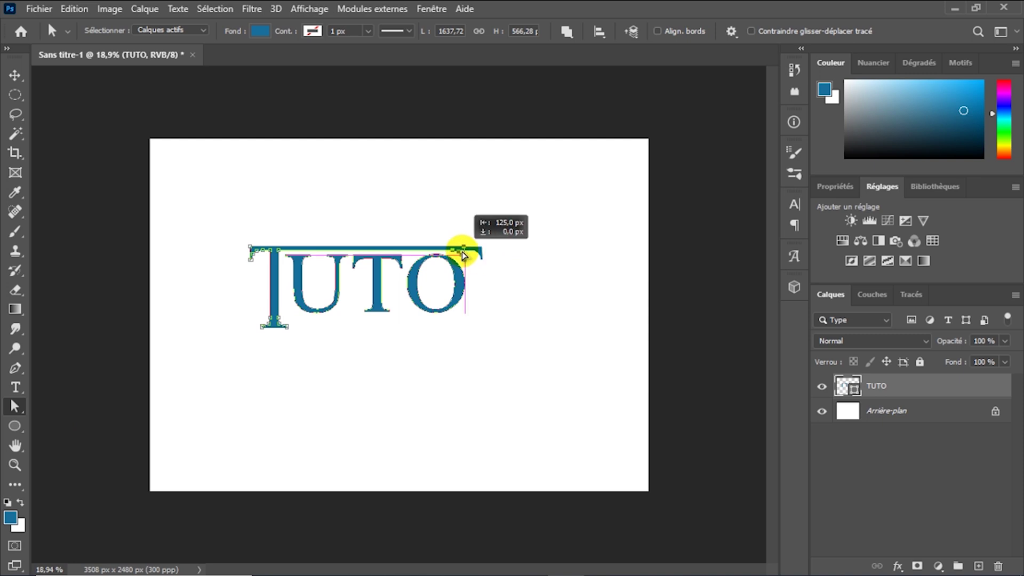
pyautogui.click(486, 293)
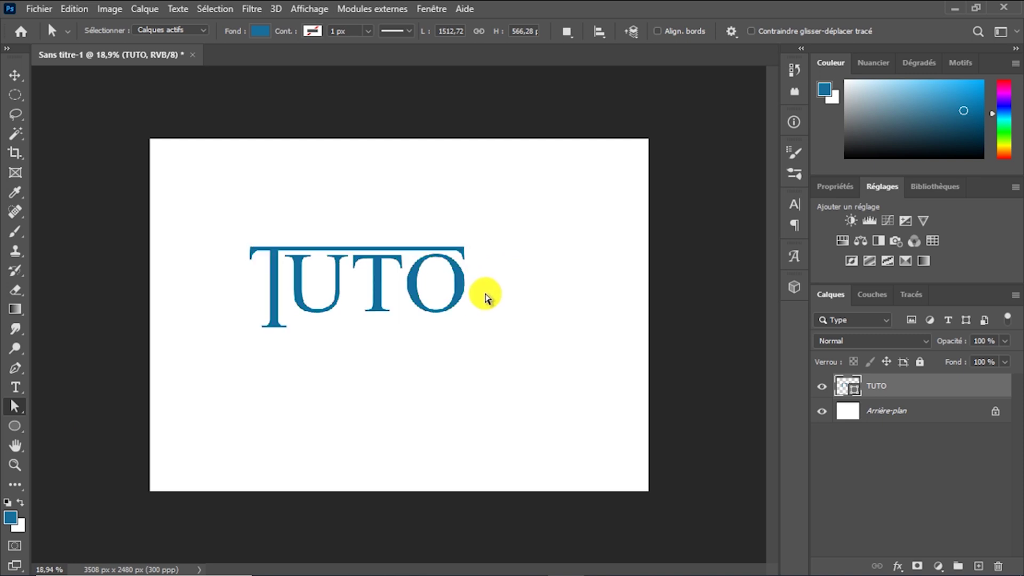
# Add a 45 pt text line reading PHOTOSHOP below TUTO.
pyautogui.click(15, 388)
pyautogui.click(248, 403)
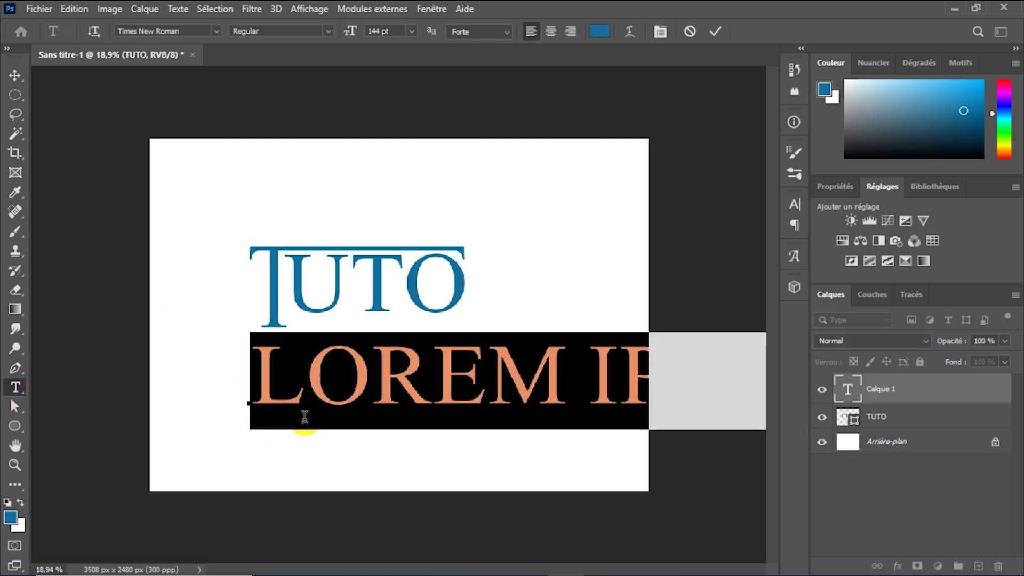
pyautogui.moveTo(352, 34); pyautogui.dragTo(287, 39)
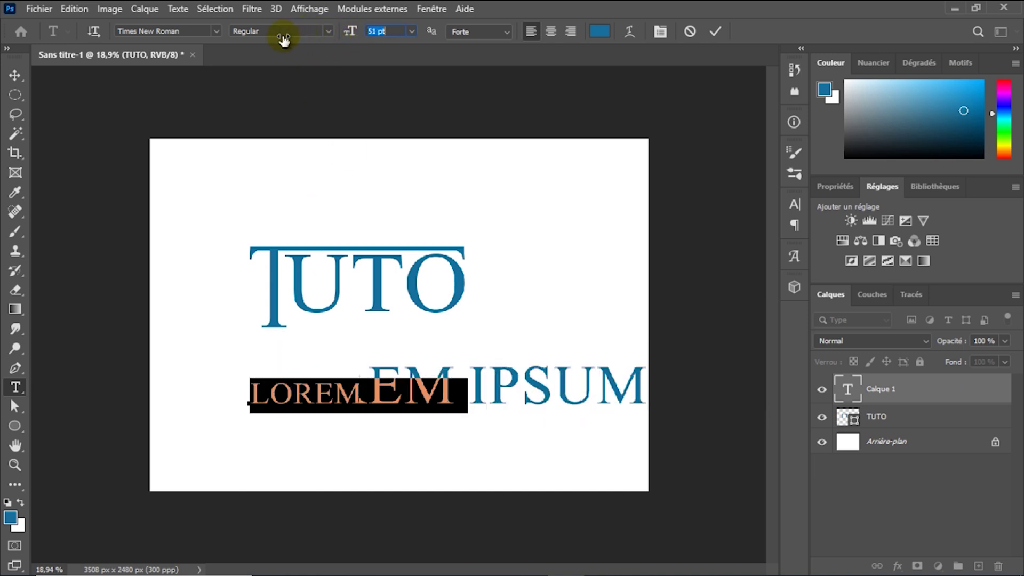
pyautogui.moveTo(286, 39); pyautogui.dragTo(278, 39)
pyautogui.hotkey('ctrl', 'a')
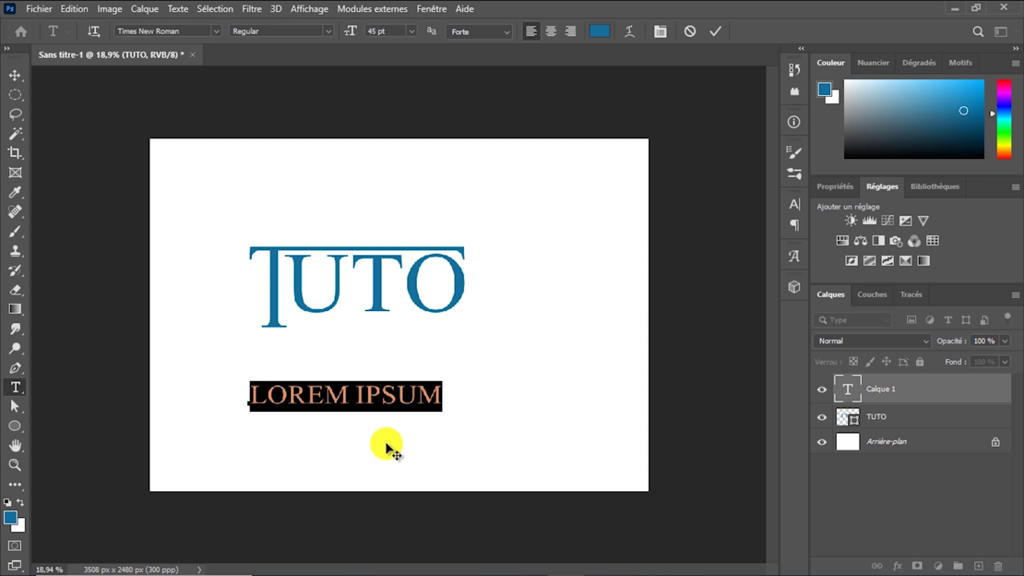
pyautogui.write('PHOTOSHOP')
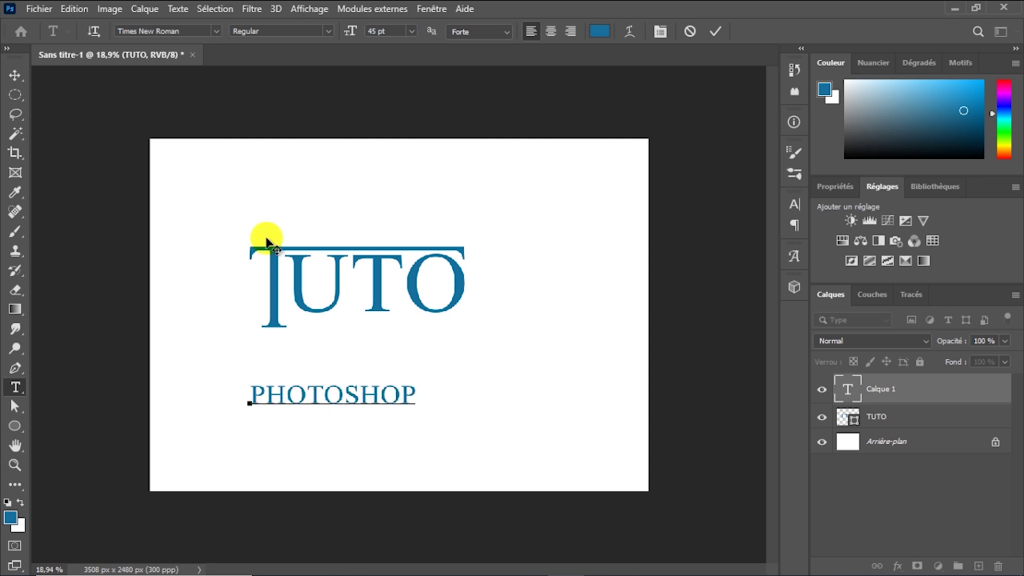
# Move PHOTOSHOP up beneath UTO and scale it down slightly.
pyautogui.click(15, 76)
pyautogui.moveTo(364, 384); pyautogui.dragTo(404, 325)
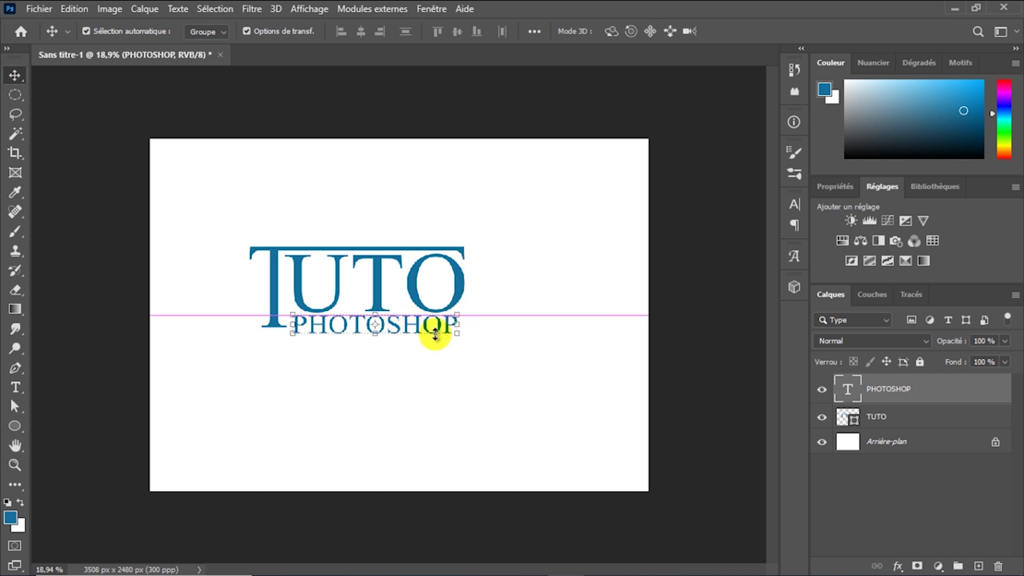
pyautogui.hotkey('ctrl', 't')
pyautogui.moveTo(458, 342); pyautogui.dragTo(431, 337)
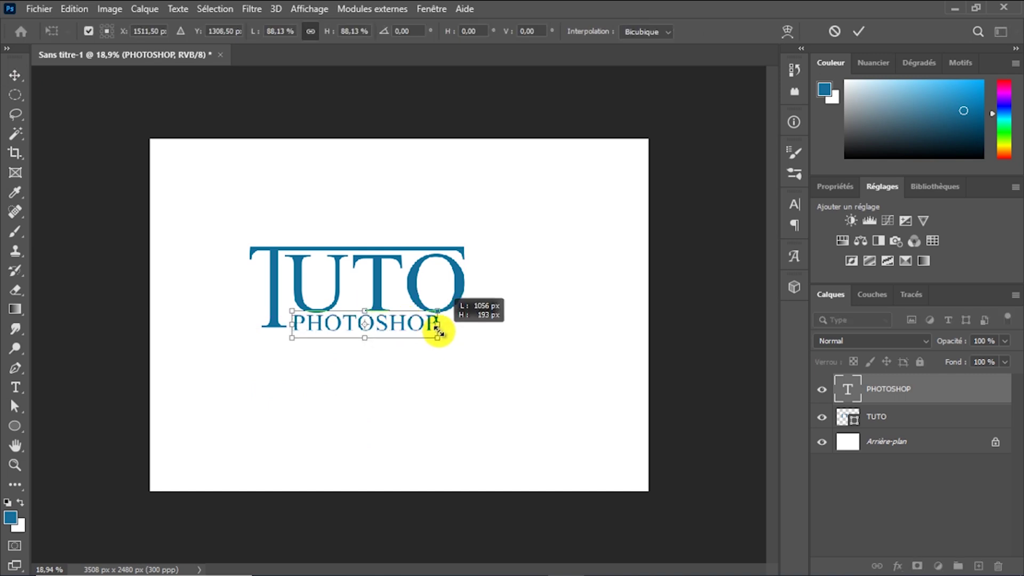
pyautogui.click(857, 32)
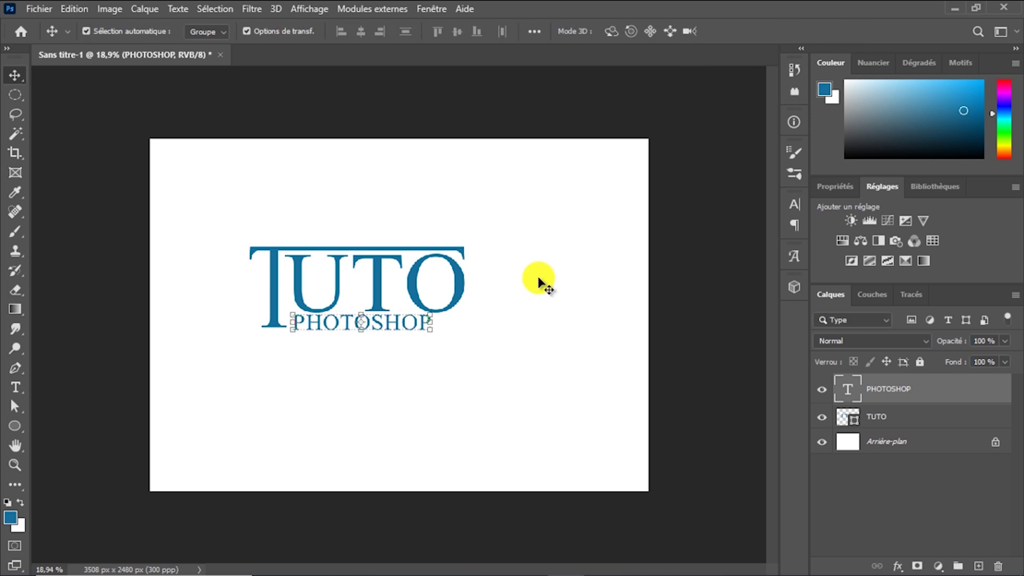
pyautogui.click(14, 387)
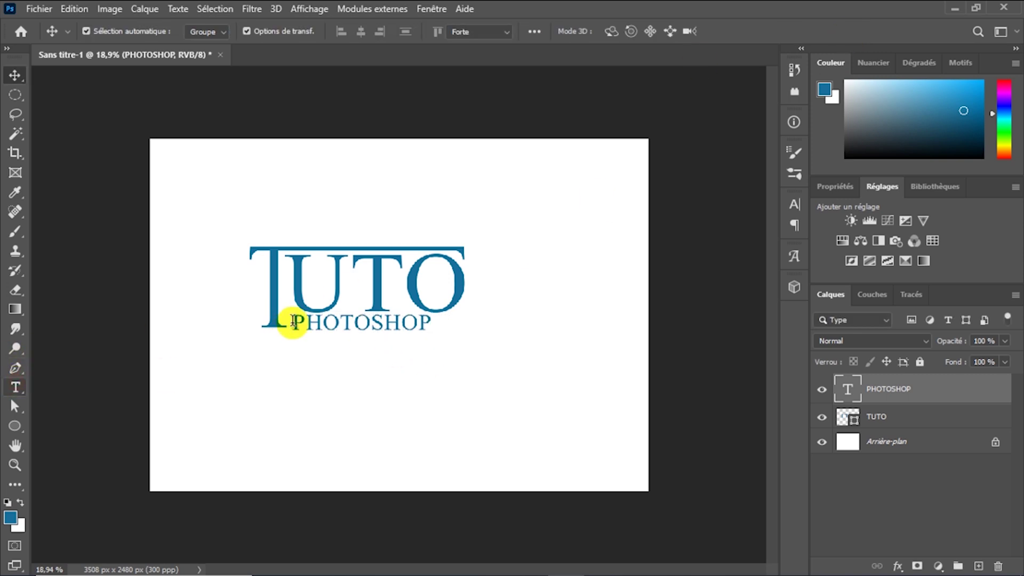
# Widen the PHOTOSHOP letters to 130% horizontal scale and commit the text.
pyautogui.moveTo(292, 322); pyautogui.dragTo(448, 322)
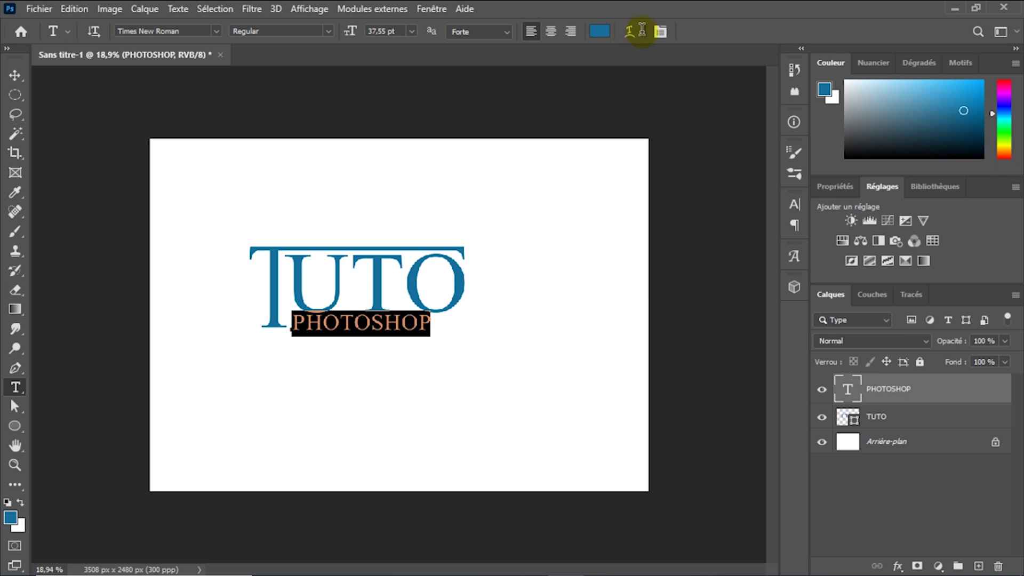
pyautogui.click(662, 31)
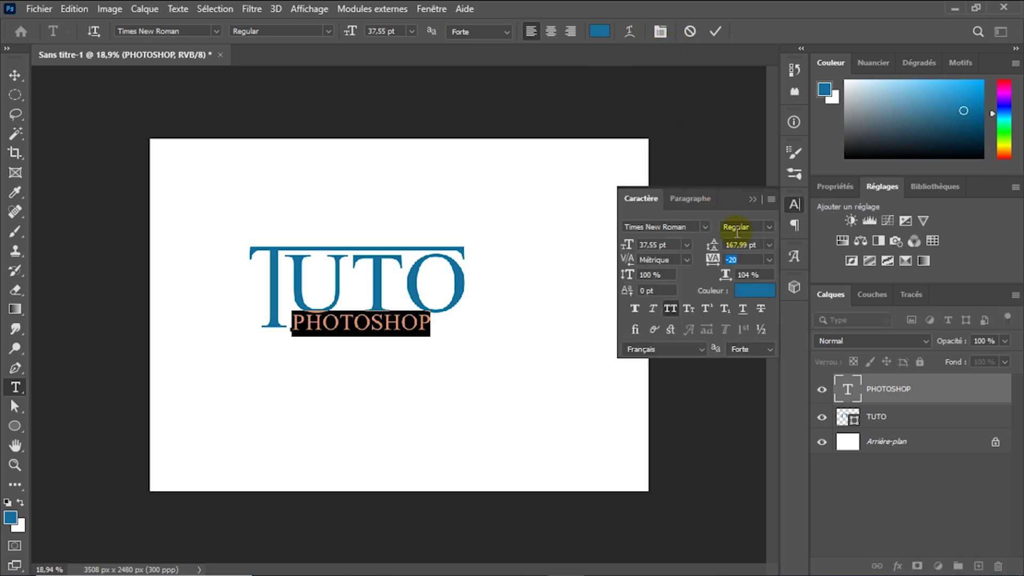
pyautogui.moveTo(728, 278); pyautogui.dragTo(748, 286)
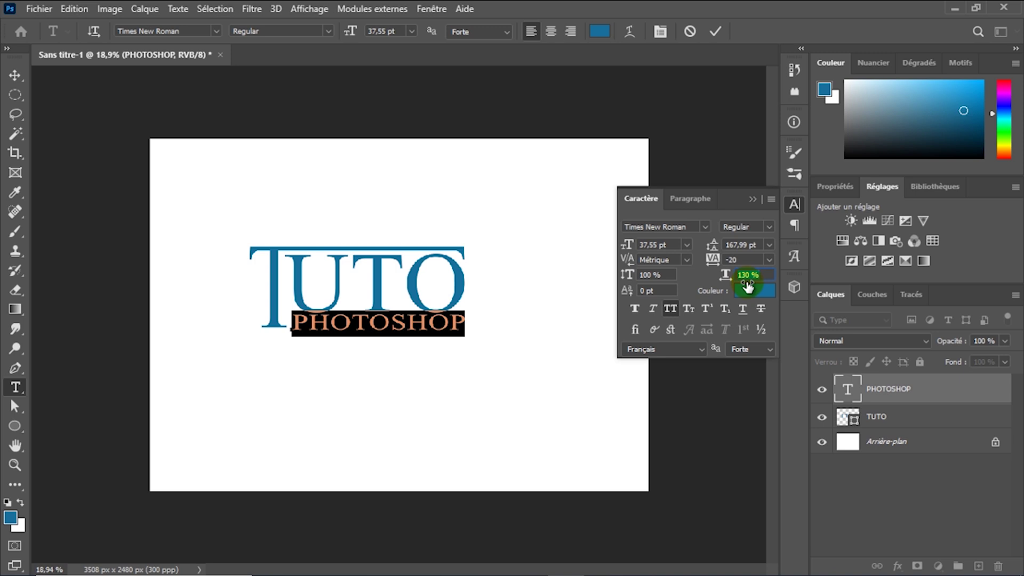
pyautogui.click(716, 32)
pyautogui.click(717, 34)
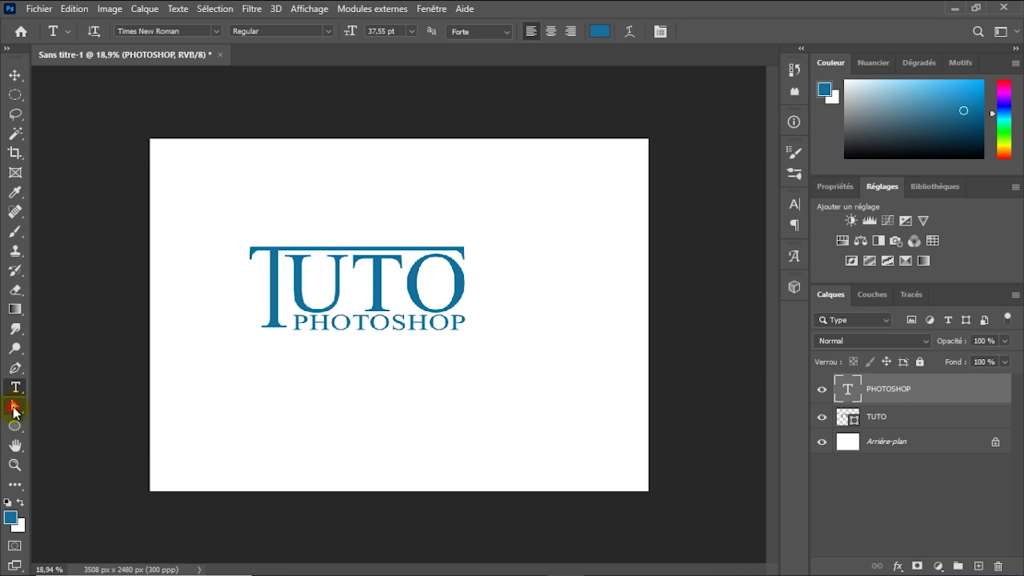
# On the TUTO layer, drag the big T's bottom anchors down to PHOTOSHOP's baseline.
pyautogui.click(15, 407)
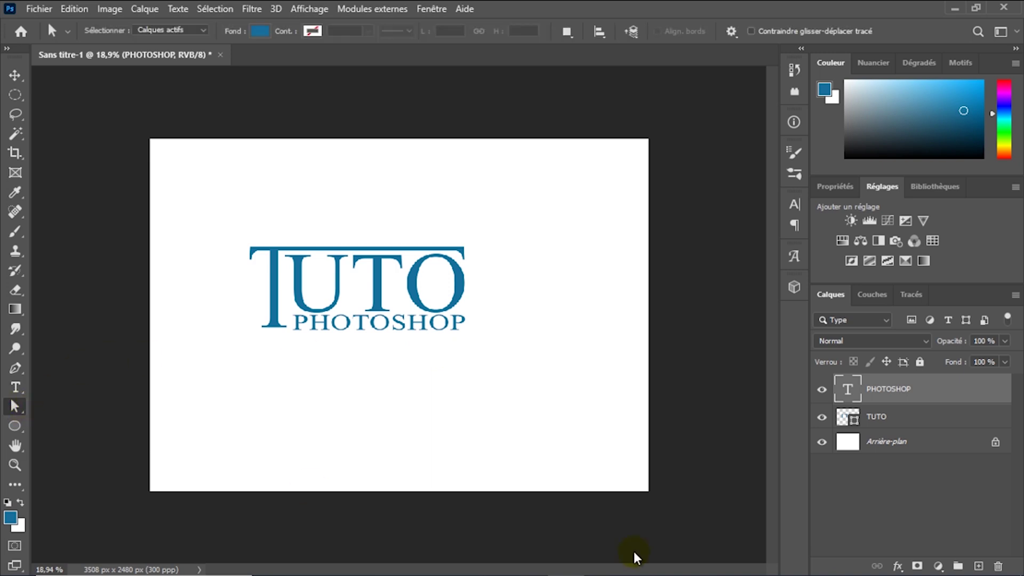
pyautogui.click(906, 418)
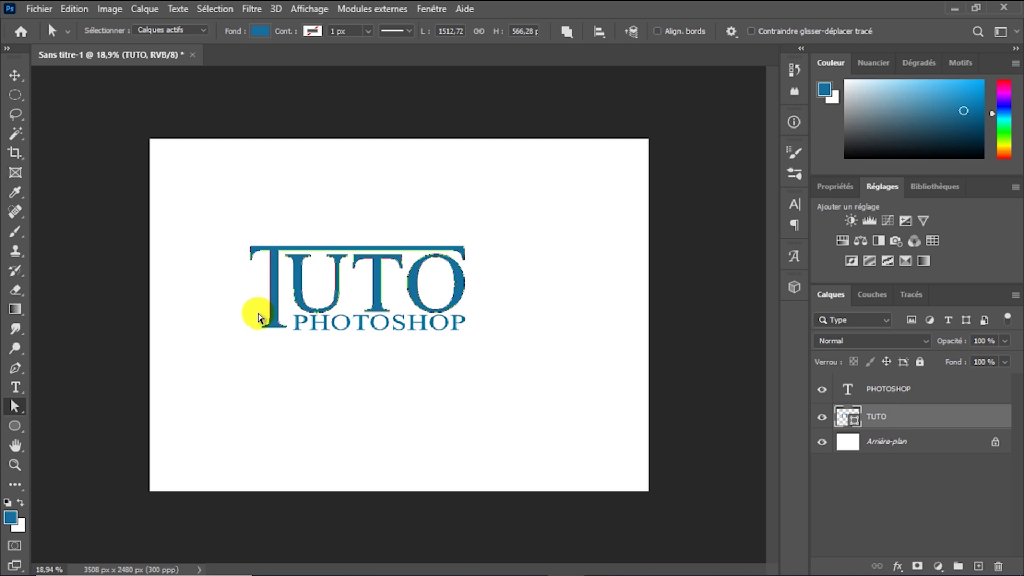
pyautogui.click(275, 326)
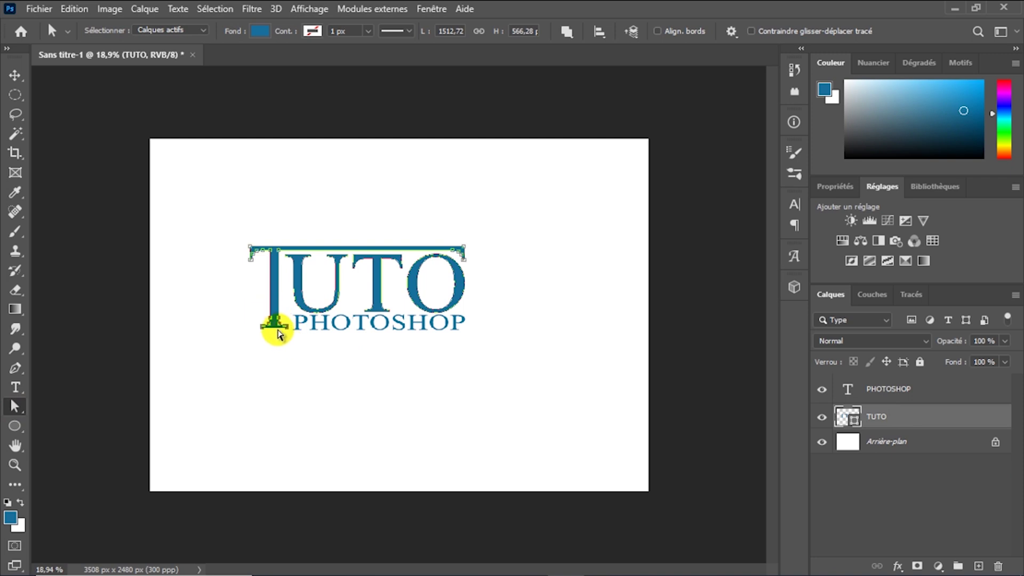
pyautogui.moveTo(276, 331); pyautogui.dragTo(276, 338)
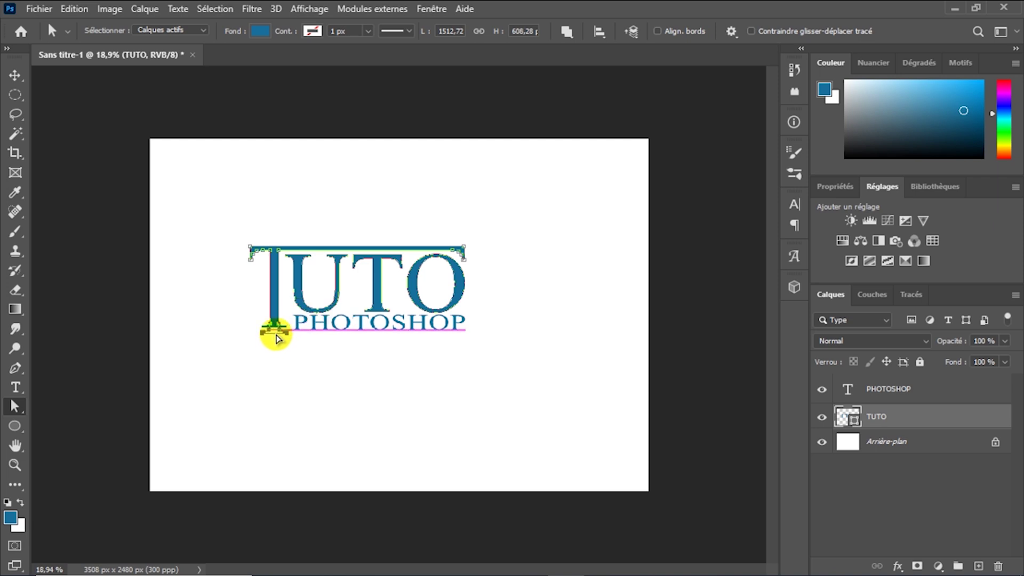
pyautogui.click(344, 382)
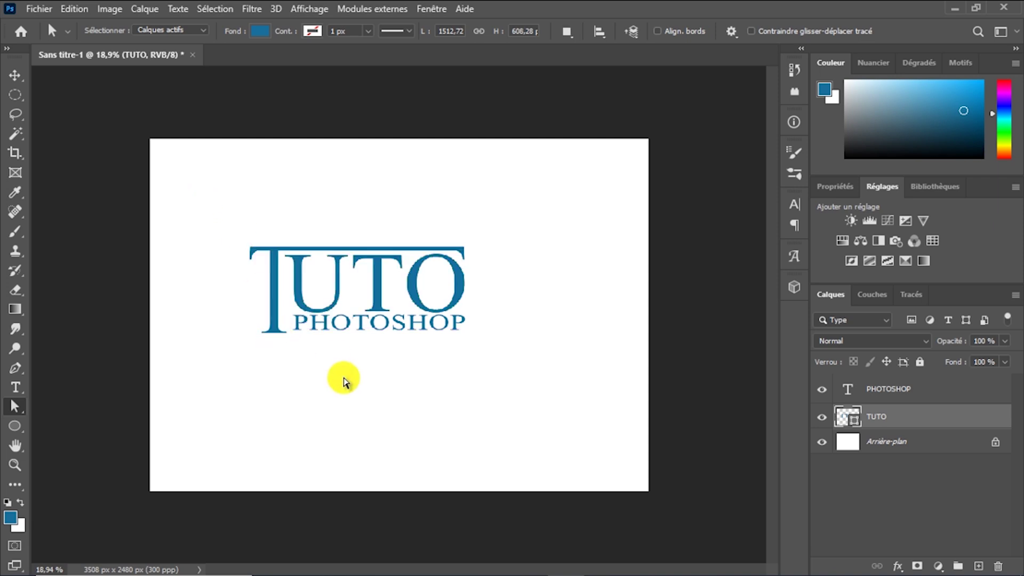
# Nudge the PHOTOSHOP text two arrow-key steps down and one step right.
pyautogui.click(15, 76)
pyautogui.click(338, 334)
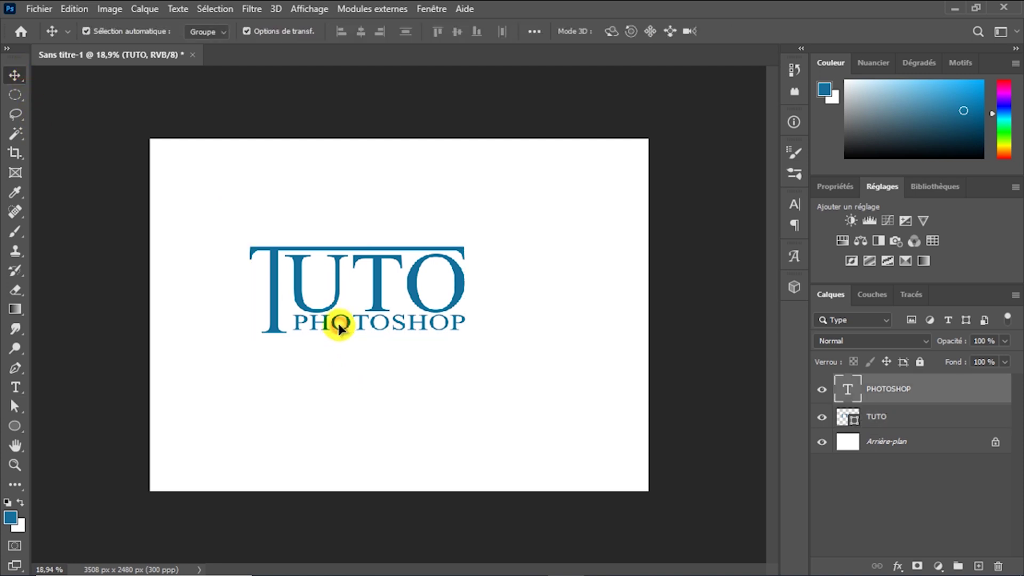
pyautogui.press('Down')
pyautogui.press('Down')
pyautogui.press('Down')
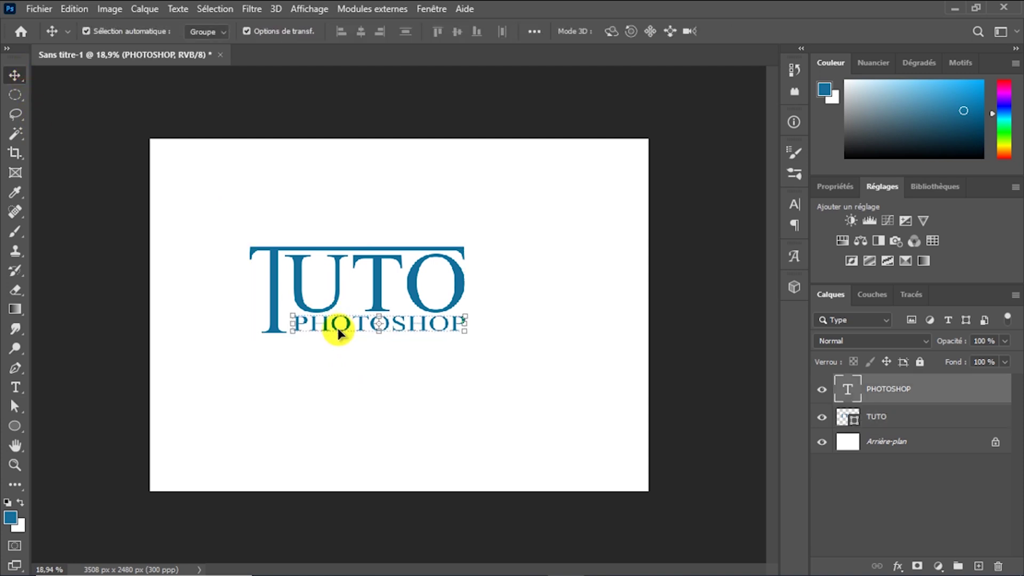
pyautogui.press('Right')
pyautogui.press('Right')
pyautogui.press('Down')
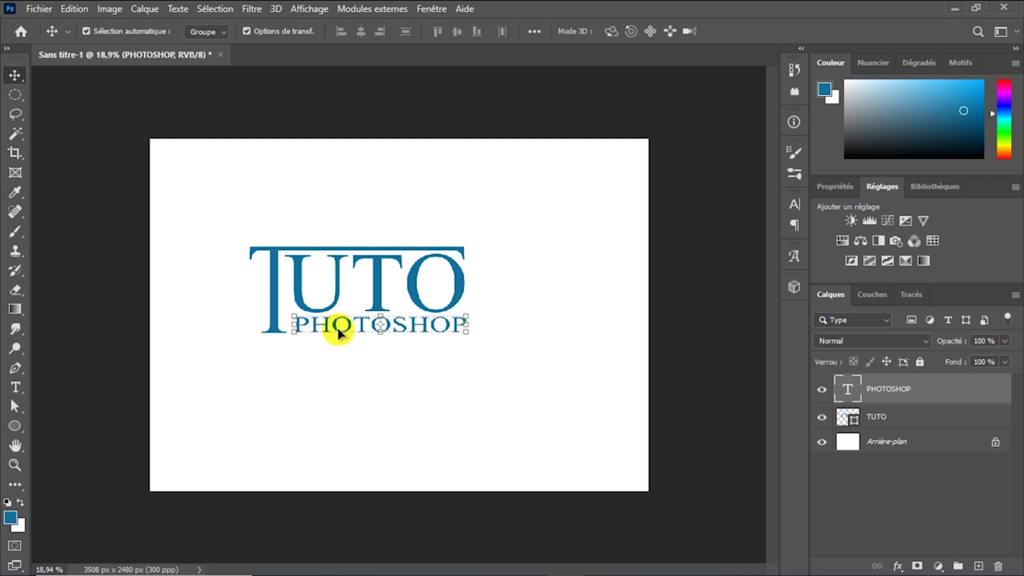
pyautogui.click(374, 390)
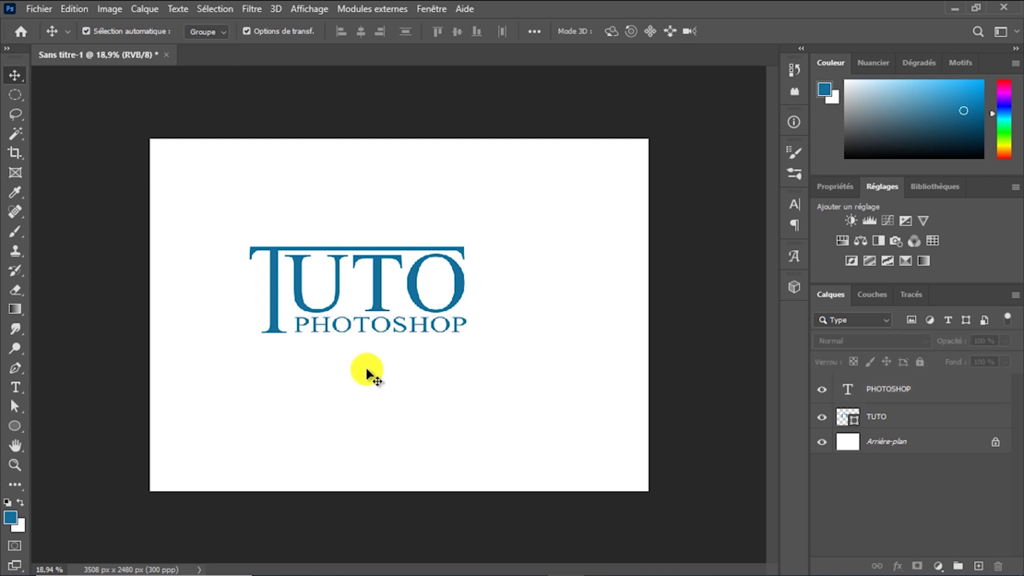
# Crop all four edges tight around the logo, leaving a 1736 x 823 px document.
pyautogui.click(16, 154)
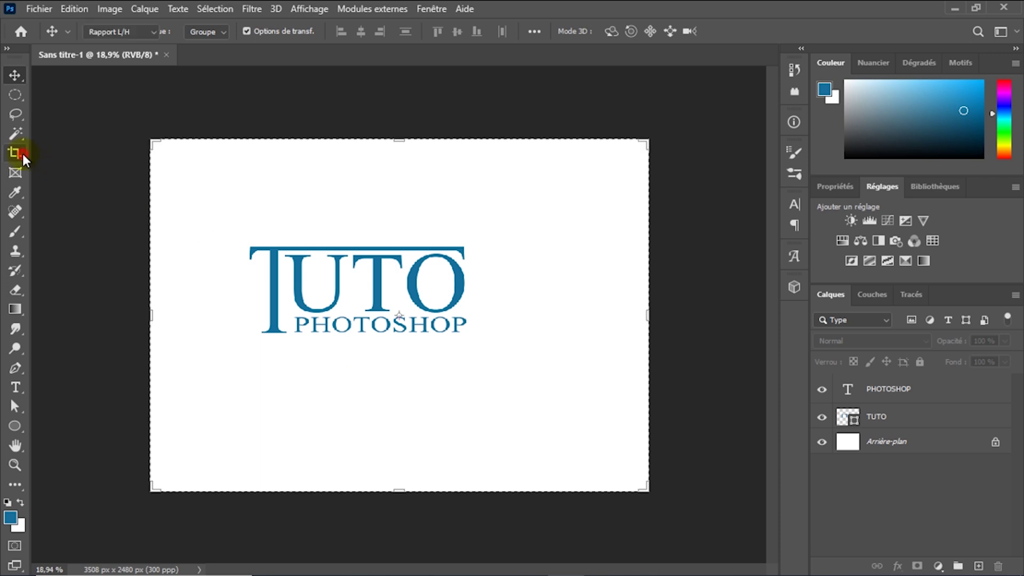
pyautogui.moveTo(399, 140); pyautogui.dragTo(392, 185)
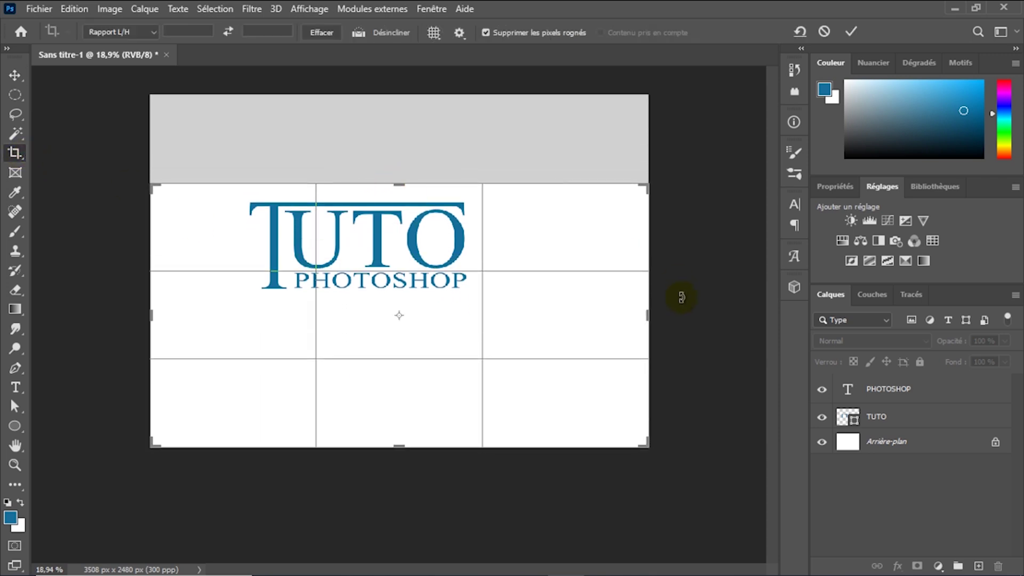
pyautogui.moveTo(652, 313); pyautogui.dragTo(567, 301)
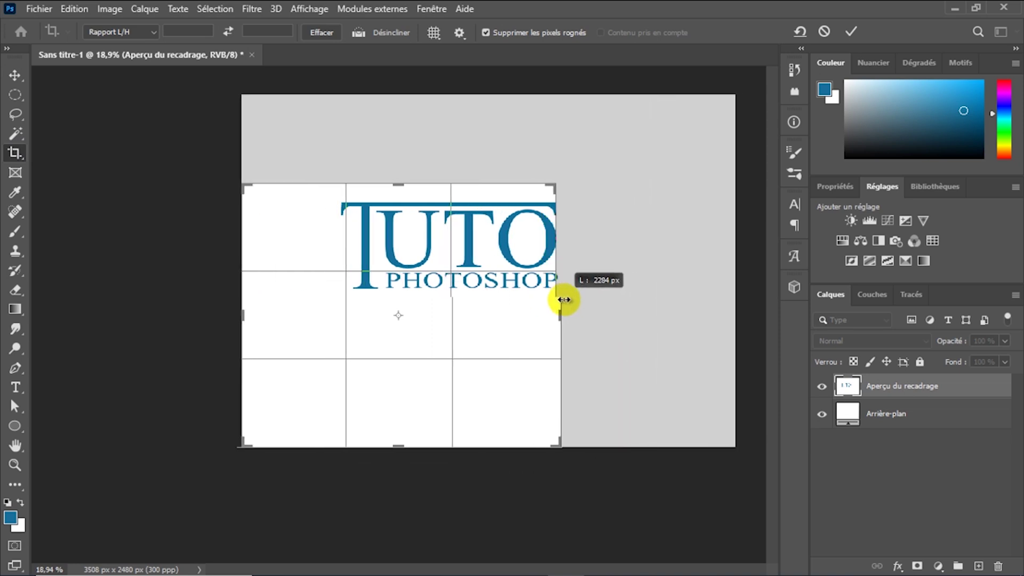
pyautogui.moveTo(235, 315)
pyautogui.mouseDown()
pyautogui.moveTo(287, 325)
pyautogui.moveTo(273, 327)
pyautogui.mouseUp()
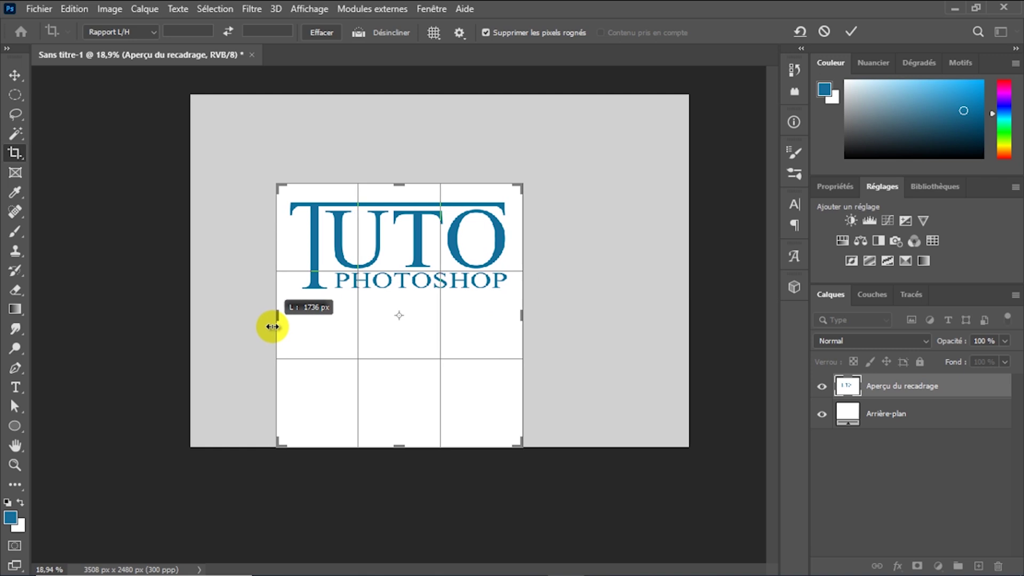
pyautogui.moveTo(400, 445); pyautogui.dragTo(408, 374)
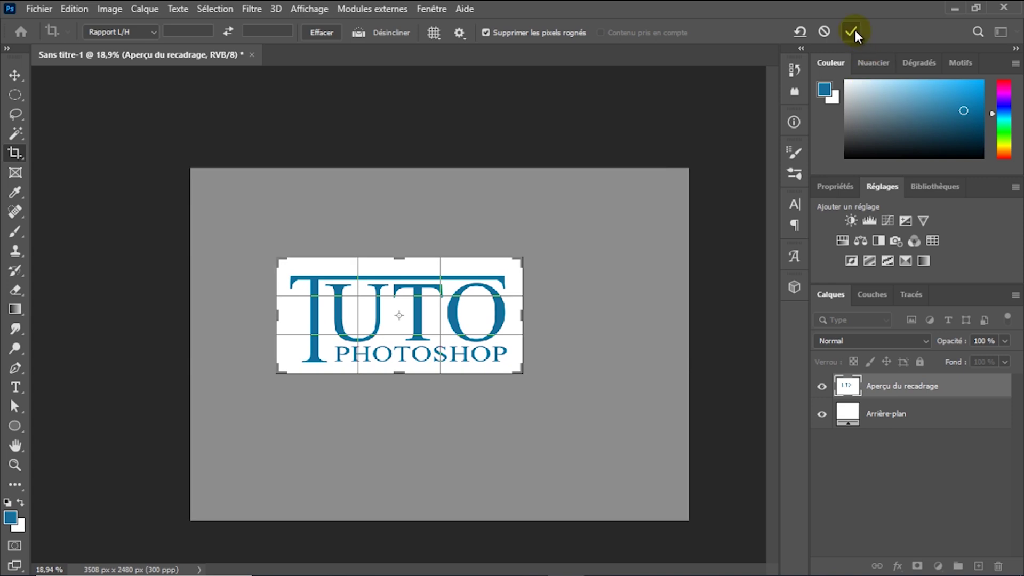
pyautogui.click(851, 32)
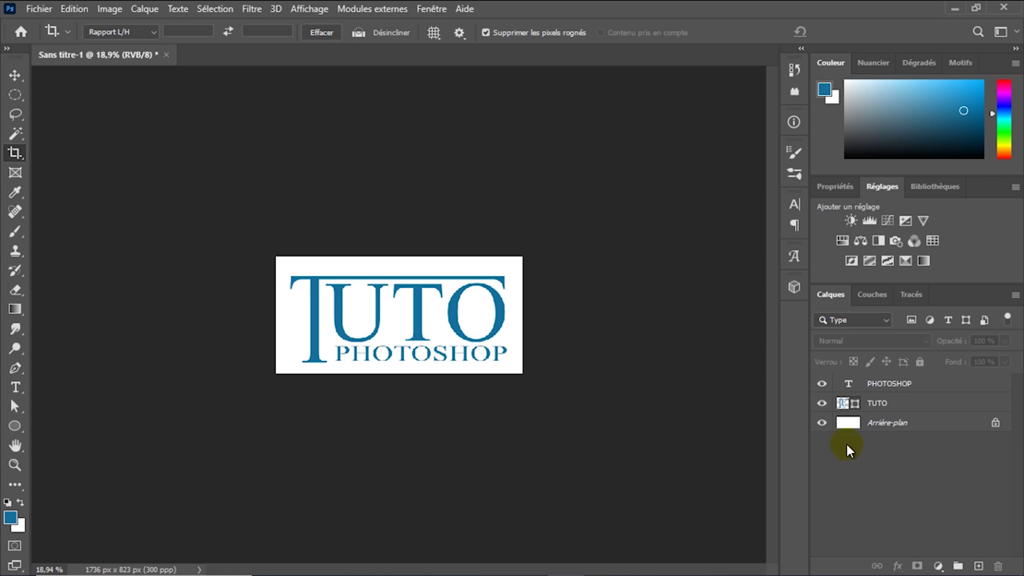
# Hide the Arrière-plan layer so the logo sits on transparency.
pyautogui.click(822, 423)
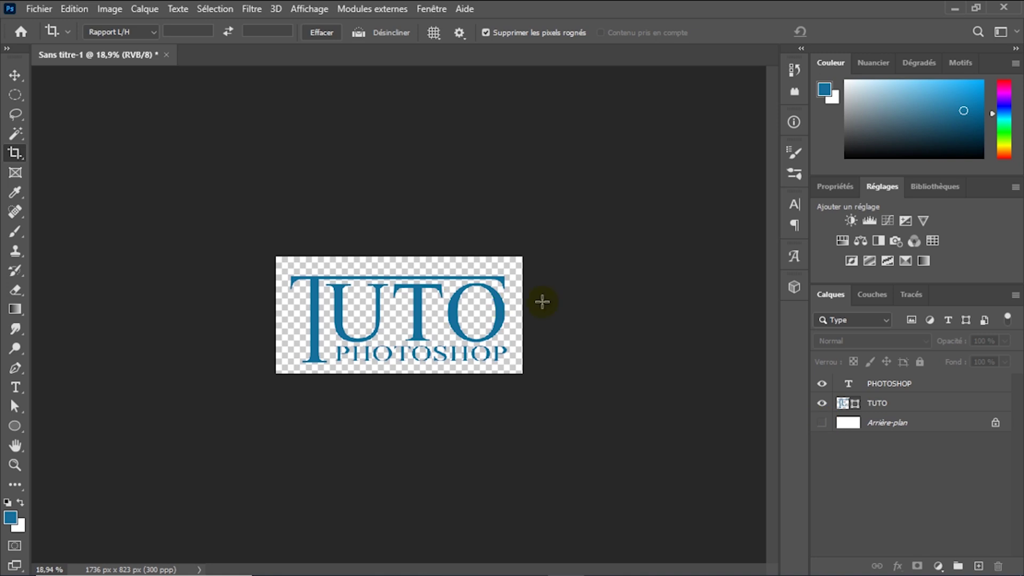